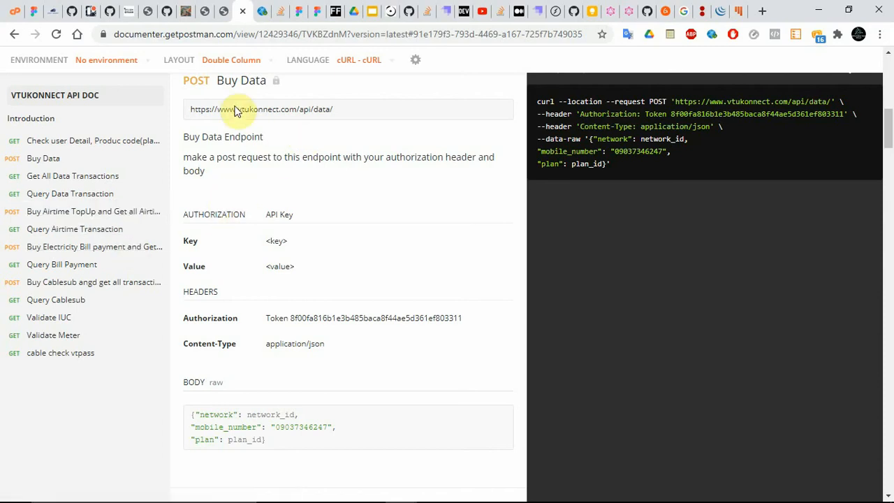
Copy the Buy Data endpoint URL from the VTUKONNECT API documentation.
{"action": "triple_click", "coordinate": [272, 112]}
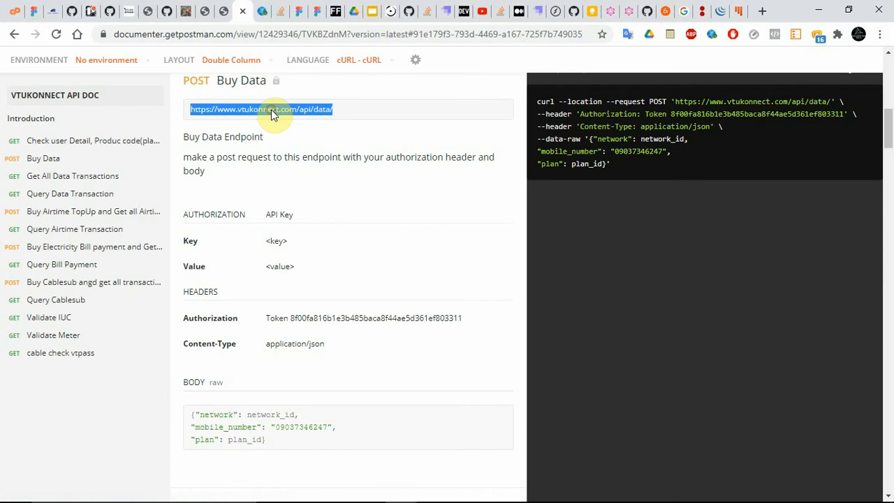
{"action": "right_click", "coordinate": [272, 110]}
{"action": "left_click", "coordinate": [311, 120]}
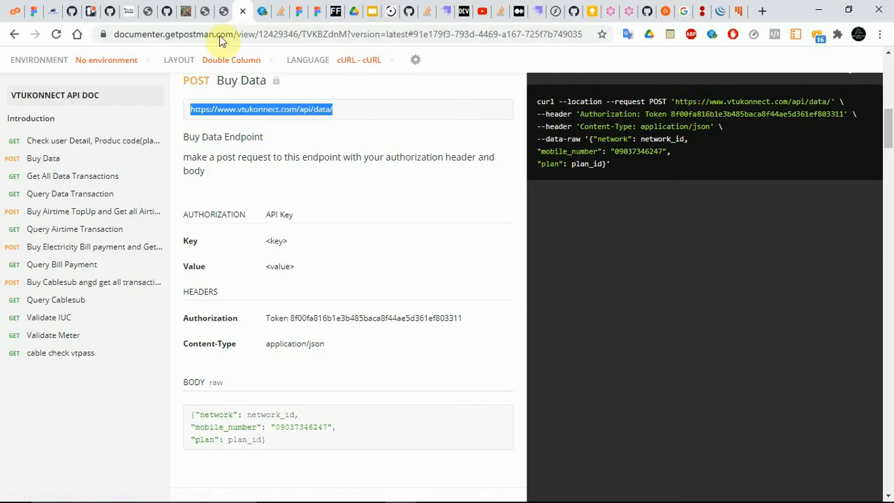
Switch to the VBP v2 admin dashboard and open the Rechargeapp list of APIs For Data Recharge.
{"action": "left_click", "coordinate": [204, 7]}
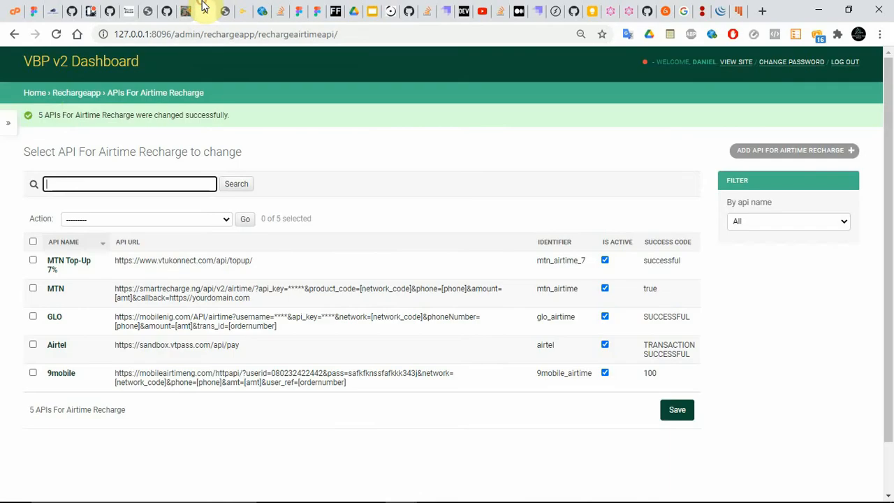
{"action": "left_click", "coordinate": [77, 97]}
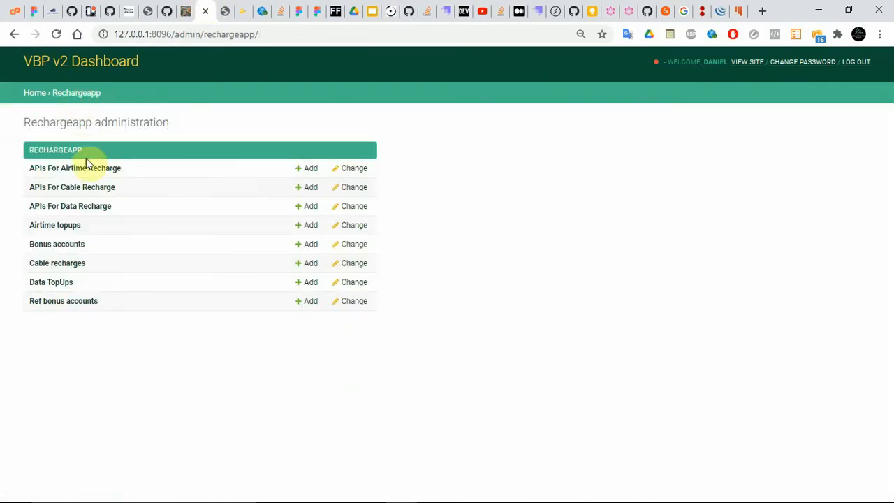
{"action": "left_click", "coordinate": [76, 205]}
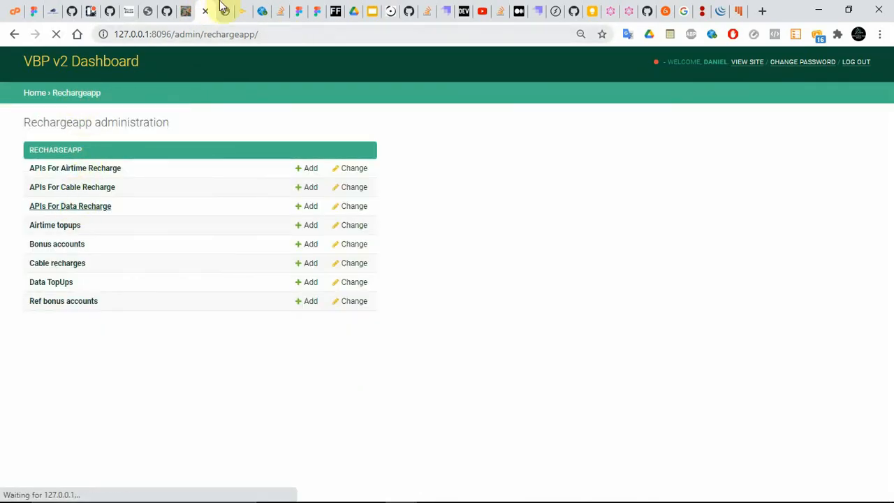
Open the Data TopUp page under Data Bundle on the customer site and look through the listed data providers.
{"action": "left_click", "coordinate": [185, 8]}
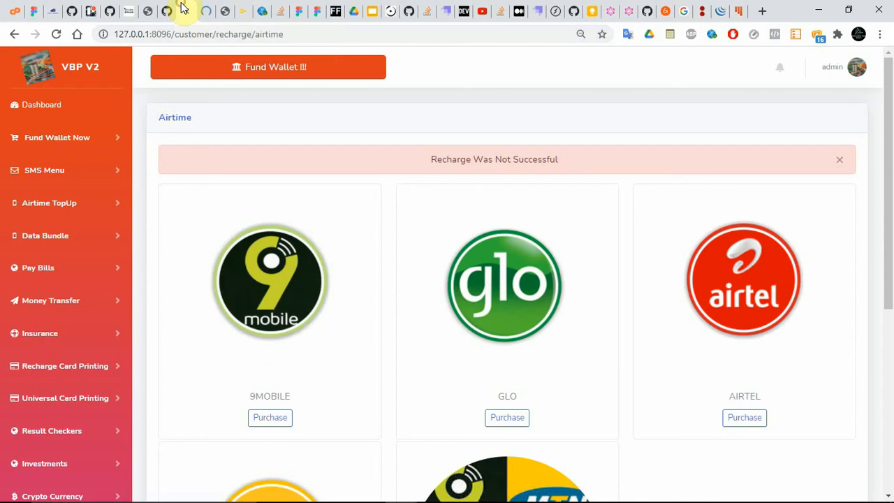
{"action": "left_click", "coordinate": [65, 239]}
{"action": "left_click", "coordinate": [59, 284]}
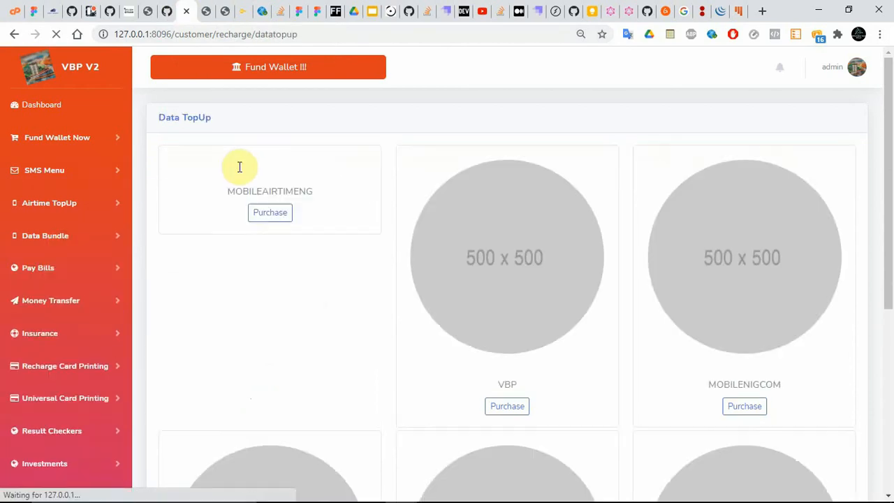
{"action": "left_click_drag", "start_coordinate": [890, 144], "coordinate": [885, 202]}
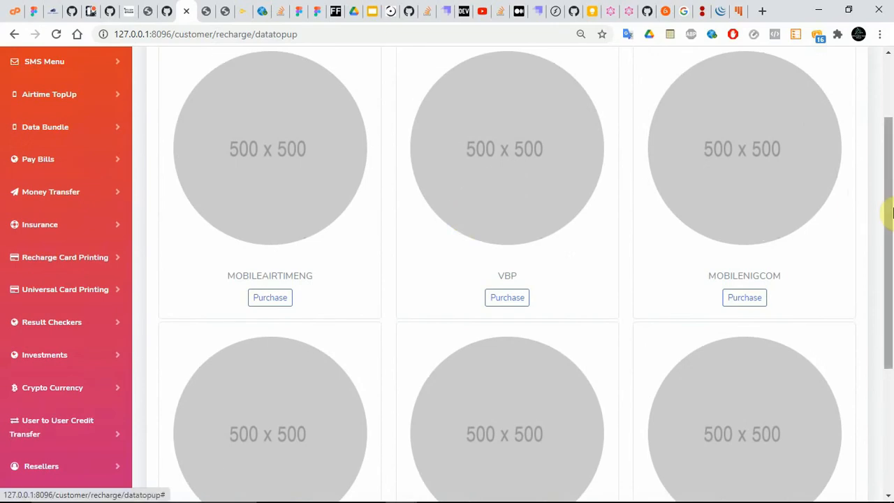
{"action": "left_click_drag", "start_coordinate": [892, 130], "coordinate": [891, 63]}
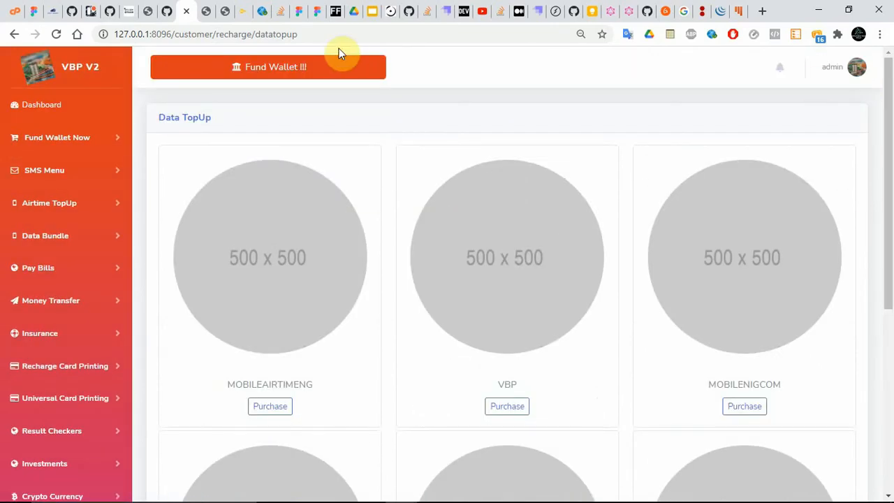
Return to the APIs For Data Recharge list in the admin and open the vtu konnect entry.
{"action": "left_click", "coordinate": [201, 8]}
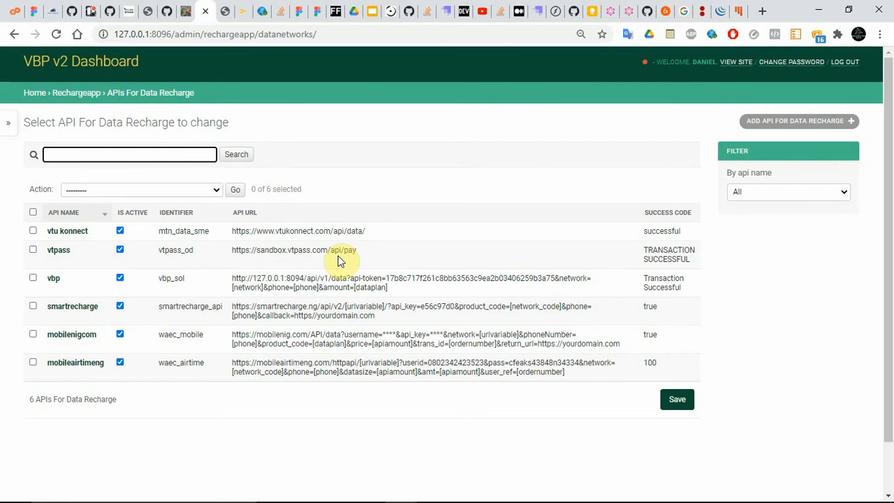
{"action": "left_click", "coordinate": [90, 232]}
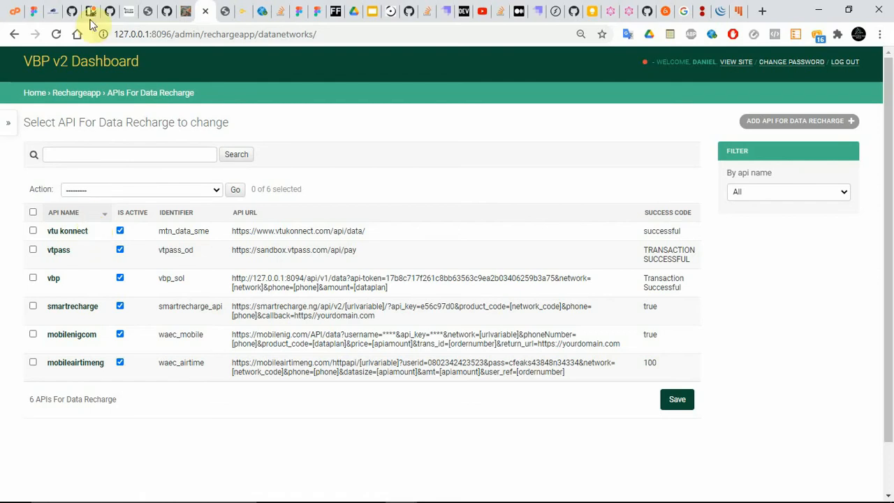
Check how the MOBILEAIRTIMENG and VBP provider names appear on the customer Data TopUp page.
{"action": "left_click", "coordinate": [192, 8]}
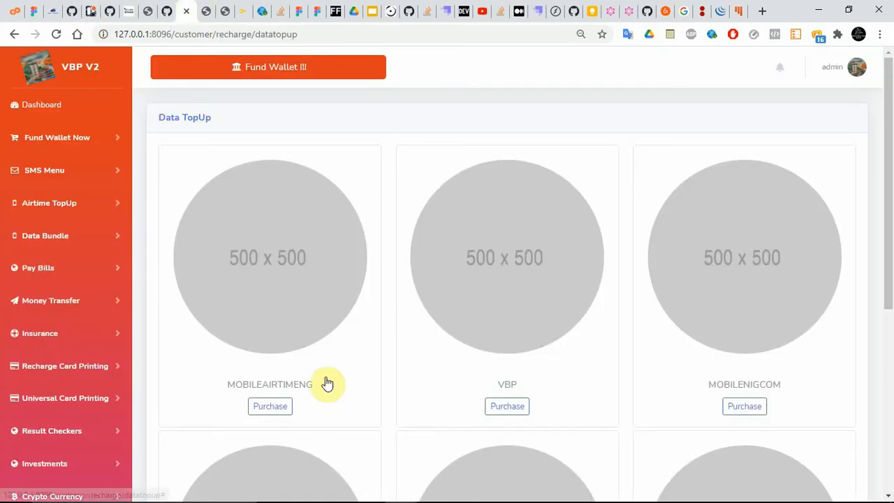
{"action": "double_click", "coordinate": [261, 384]}
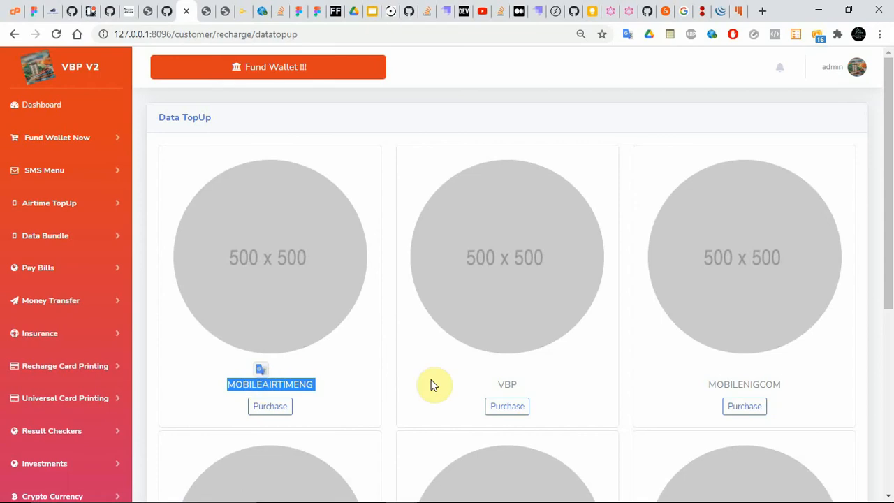
{"action": "double_click", "coordinate": [507, 383]}
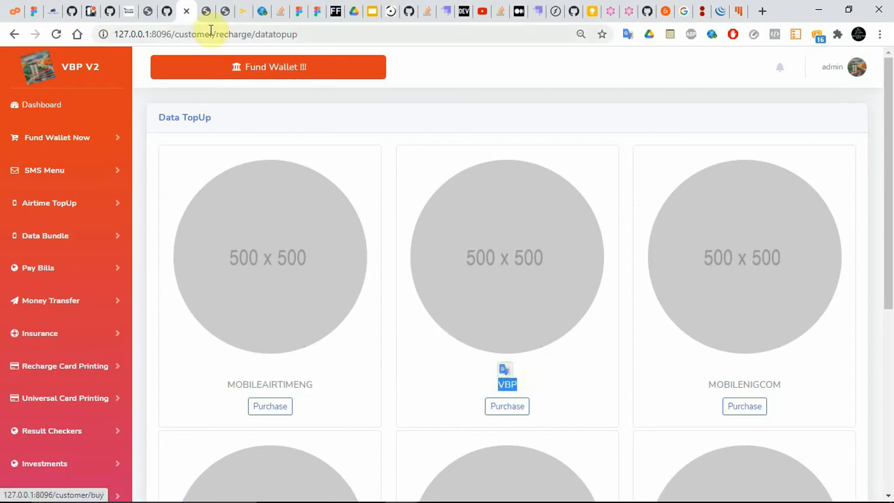
Replace the API name of the vtu konnect data recharge entry with MTN CORPORATE.
{"action": "left_click", "coordinate": [208, 9]}
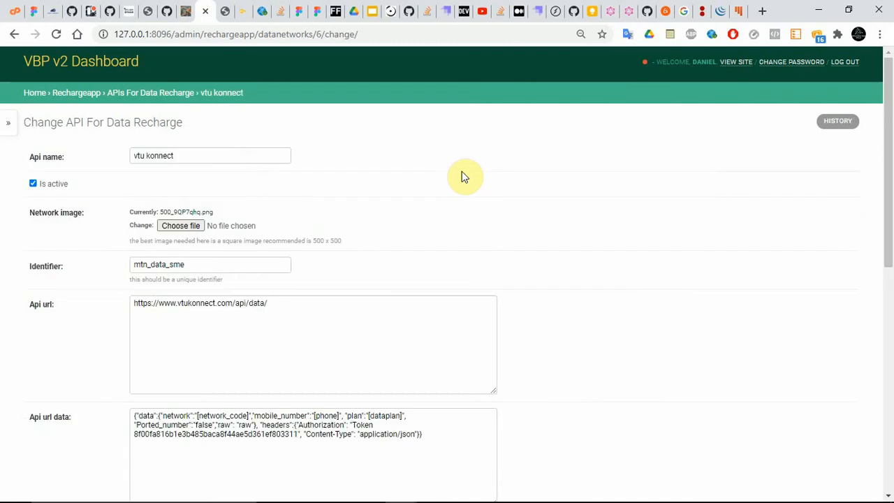
{"action": "triple_click", "coordinate": [167, 155]}
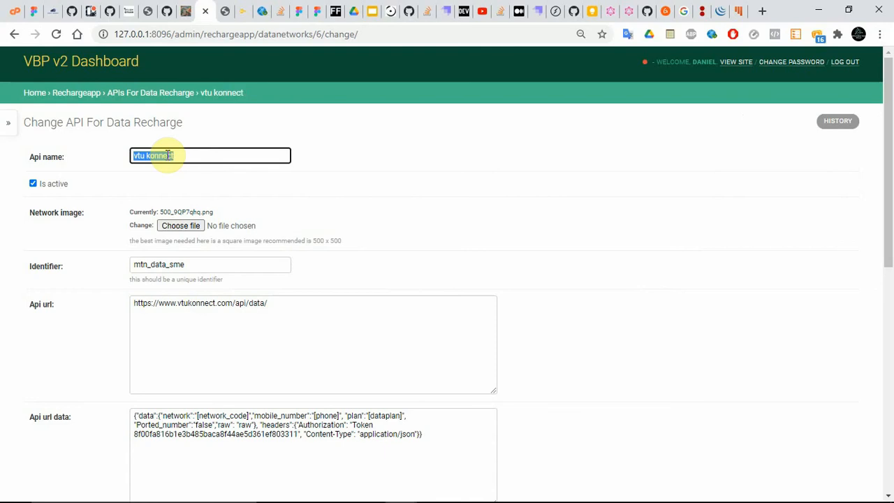
{"action": "type", "text": "MTN"}
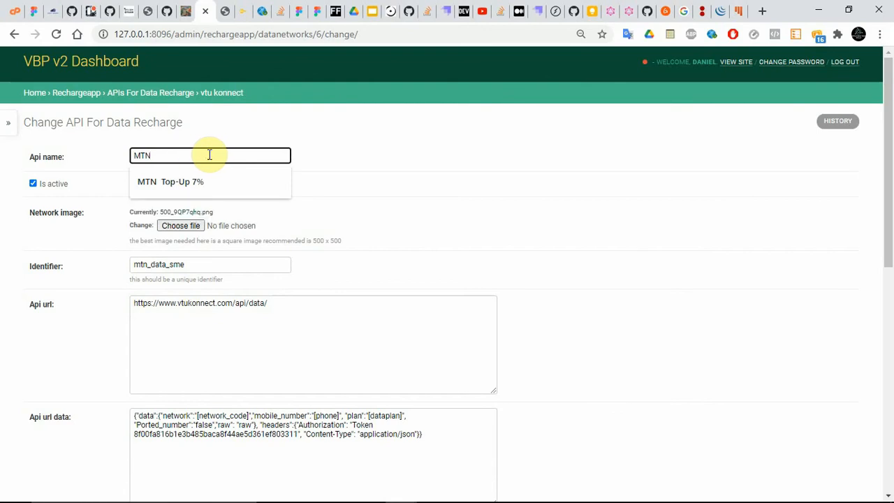
{"action": "type", "text": " DATE"}
{"action": "key", "text": "BackSpace"}
{"action": "type", "text": "A"}
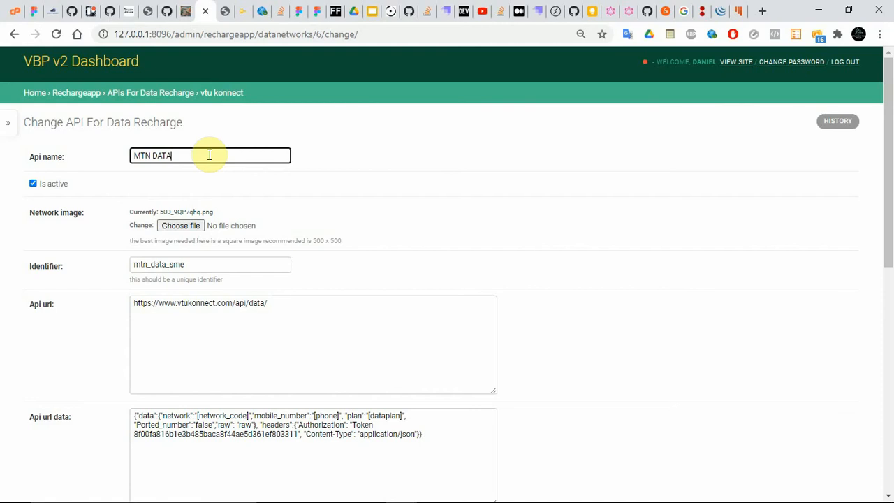
{"action": "key", "text": "BackSpace"}
{"action": "key", "text": "BackSpace"}
{"action": "key", "text": "BackSpace"}
{"action": "key", "text": "BackSpace"}
{"action": "type", "text": "CORPORATE"}
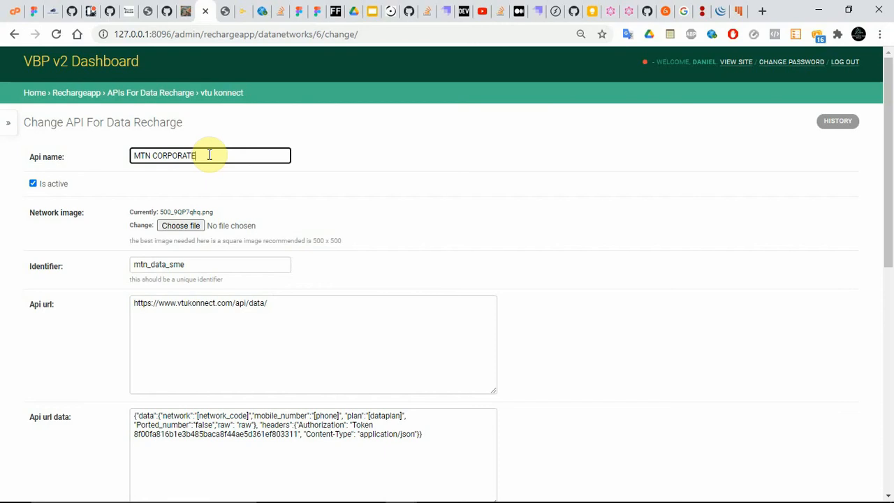
Check the entry's identifier and change the API name to MTN SME.
{"action": "double_click", "coordinate": [160, 266]}
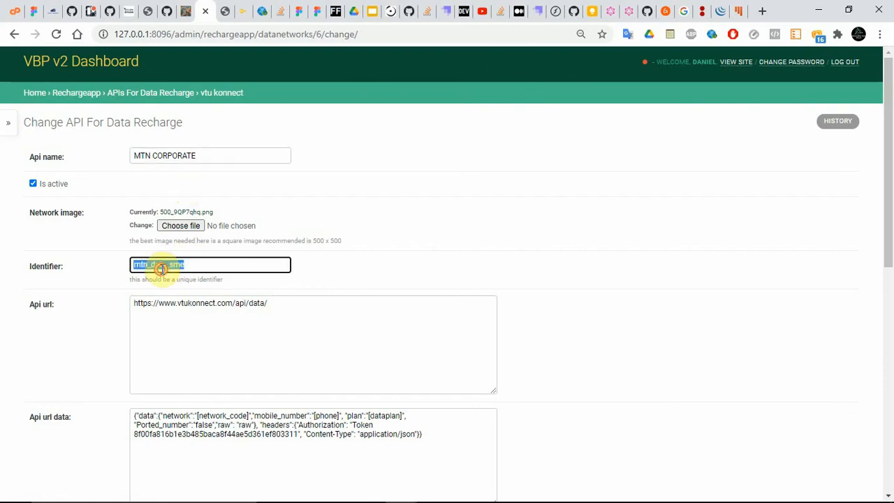
{"action": "left_click", "coordinate": [149, 155]}
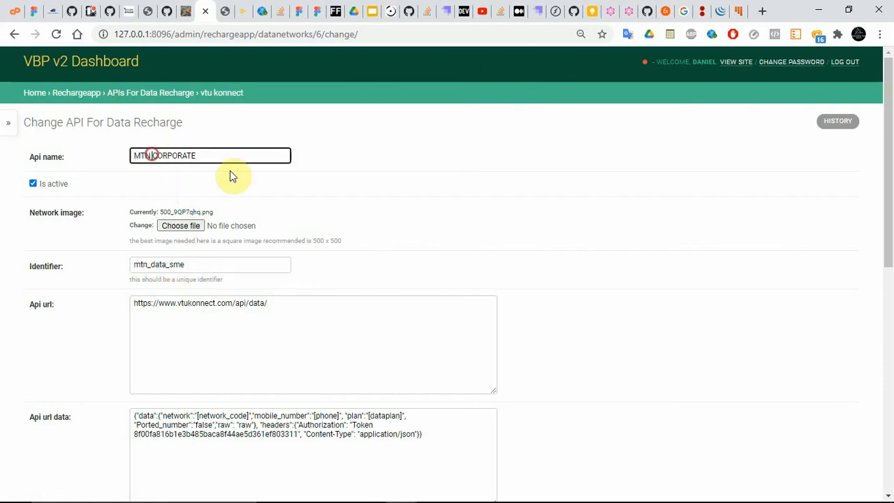
{"action": "key", "text": "shift+End"}
{"action": "type", "text": "SME"}
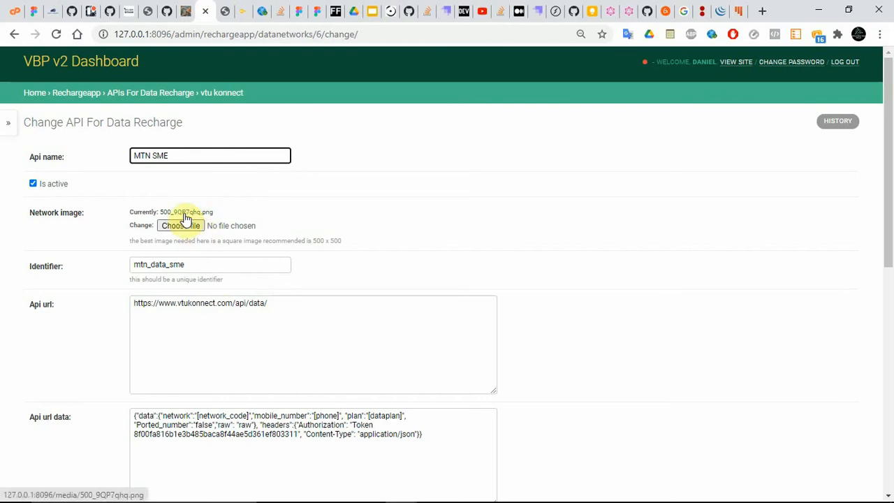
Compare the entry's Api url with the Buy Data endpoint in the VTUKONNECT documentation.
{"action": "left_click", "coordinate": [216, 305]}
{"action": "key", "text": "ctrl+a"}
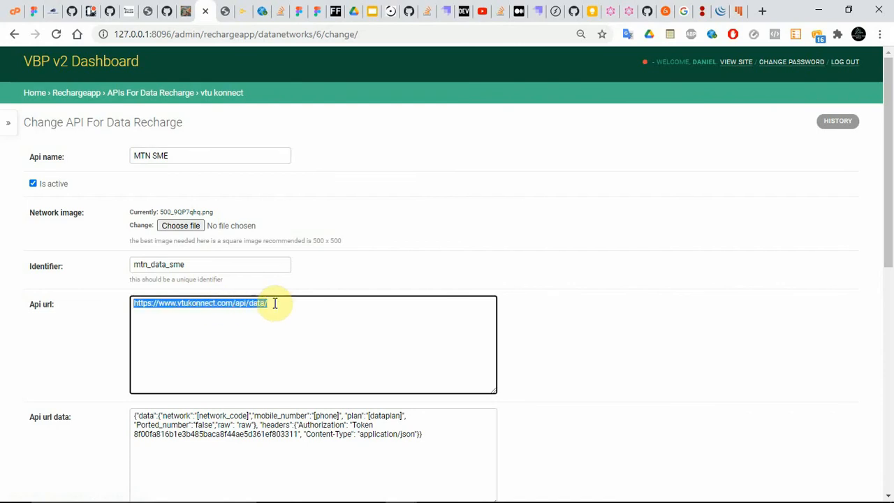
{"action": "left_click", "coordinate": [246, 13]}
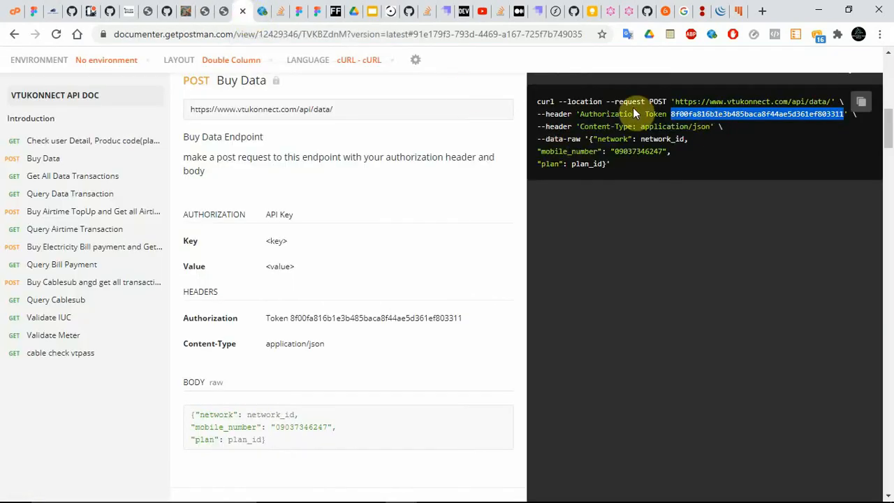
{"action": "left_click", "coordinate": [230, 8]}
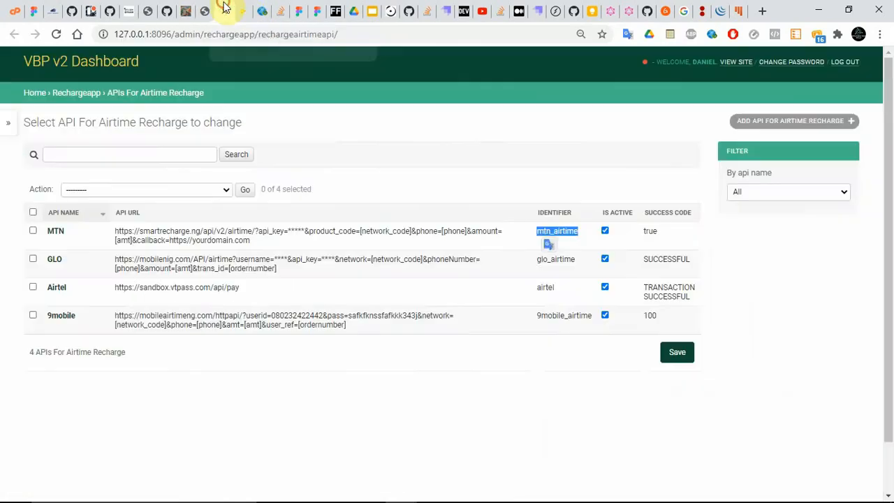
{"action": "left_click", "coordinate": [201, 7]}
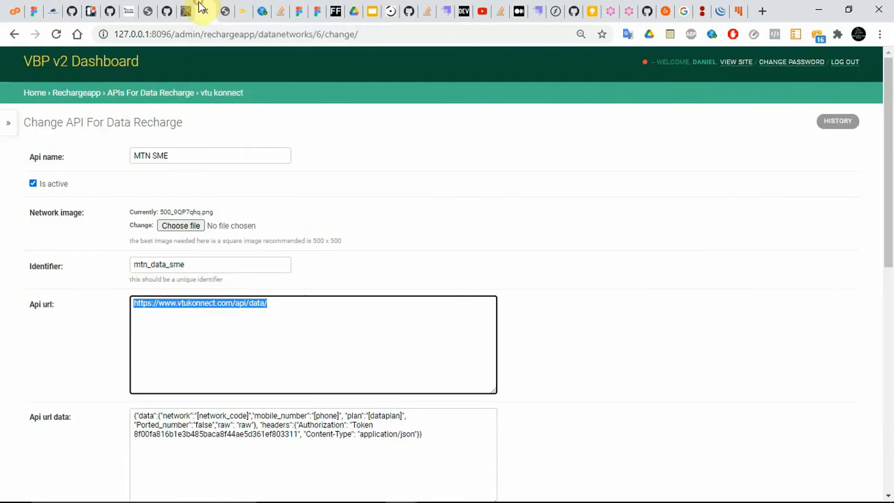
Review the Api url data field and copy the header and body lines of the Buy Data curl example from the documentation.
{"action": "left_click", "coordinate": [196, 411]}
{"action": "left_click", "coordinate": [879, 261]}
{"action": "left_click_drag", "start_coordinate": [879, 260], "coordinate": [888, 234]}
{"action": "scroll", "coordinate": [888, 280], "scroll_direction": "down", "scroll_amount": 3}
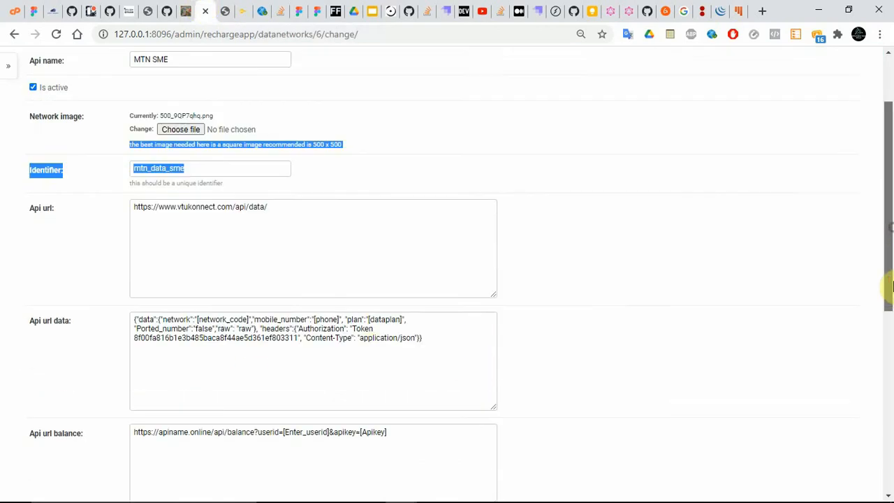
{"action": "left_click", "coordinate": [371, 297]}
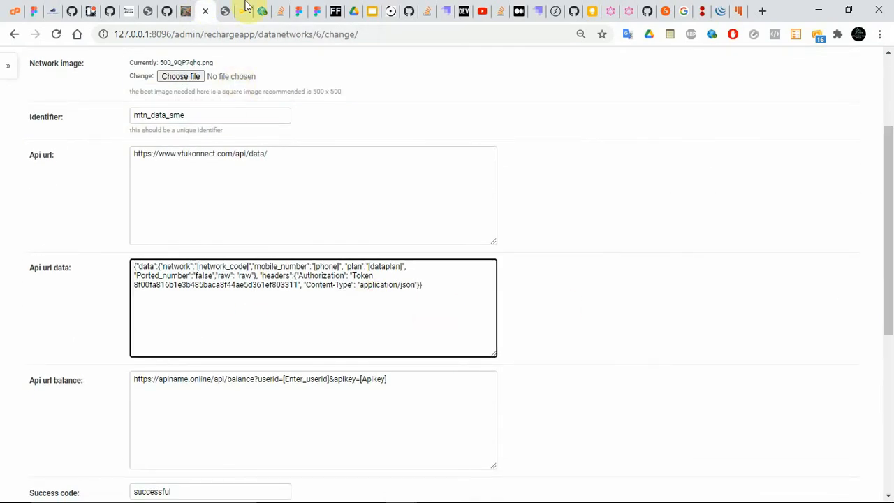
{"action": "left_click", "coordinate": [246, 7]}
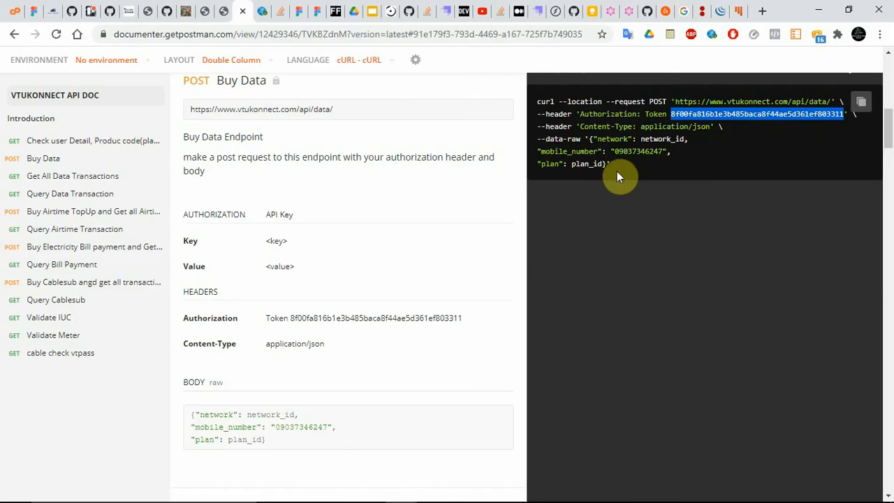
{"action": "left_click", "coordinate": [673, 153]}
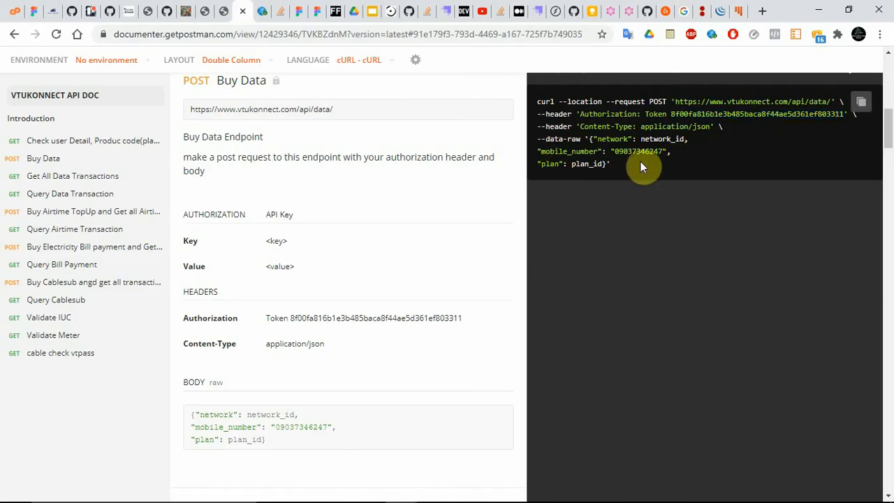
{"action": "left_click_drag", "start_coordinate": [641, 162], "coordinate": [542, 121]}
{"action": "key", "text": "ctrl+c"}
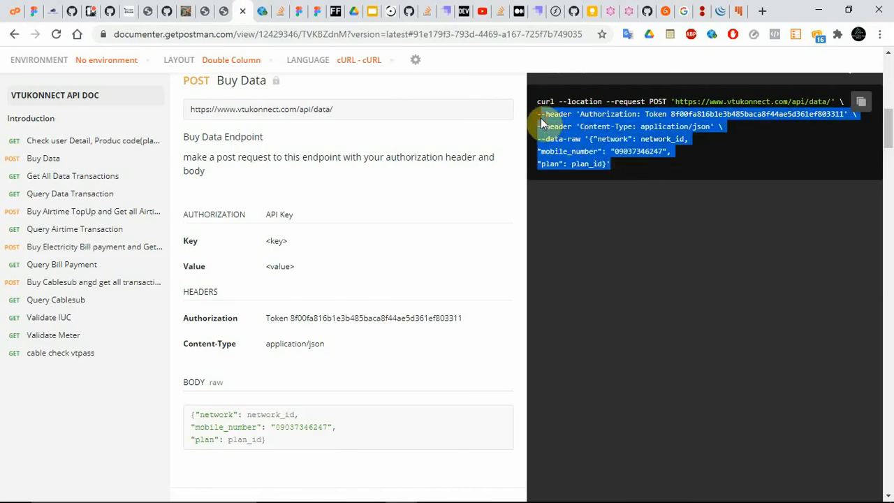
Paste the copied curl headers, including the authorization token, and body below the existing JSON in Api url data.
{"action": "left_click", "coordinate": [210, 7]}
{"action": "left_click", "coordinate": [453, 299]}
{"action": "key", "text": "Return"}
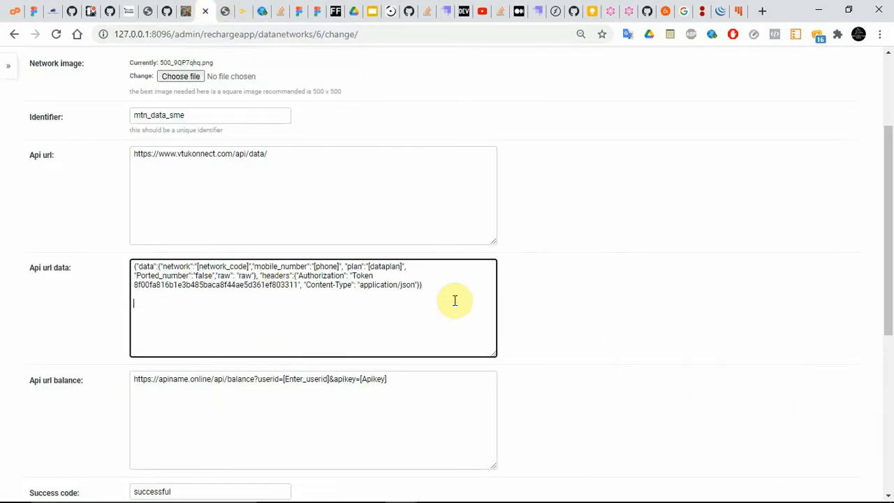
{"action": "key", "text": "ctrl+v"}
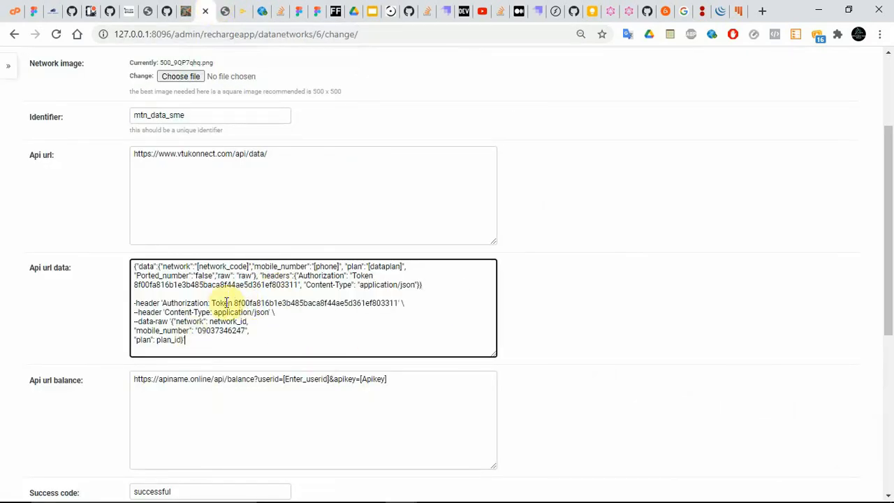
Check the token and network key in Api url data against the pasted curl lines, and set the JSON's network value to 1.
{"action": "left_click_drag", "start_coordinate": [212, 302], "coordinate": [397, 302]}
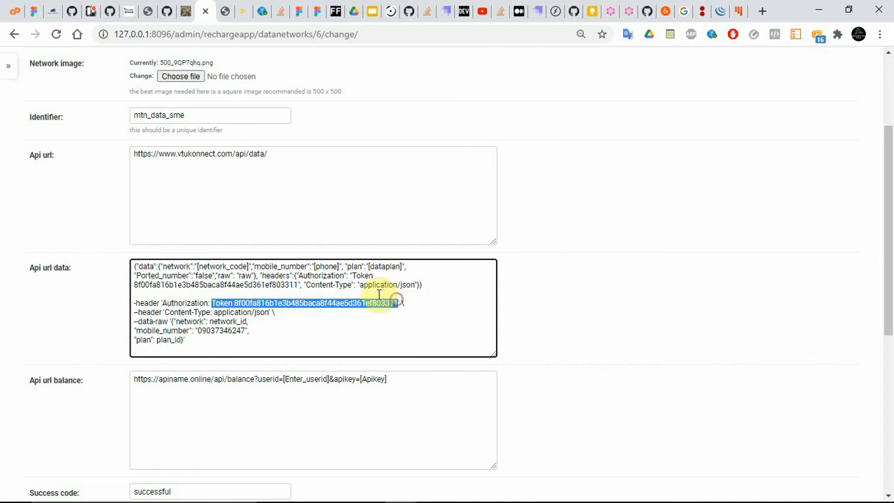
{"action": "left_click_drag", "start_coordinate": [299, 284], "coordinate": [299, 276]}
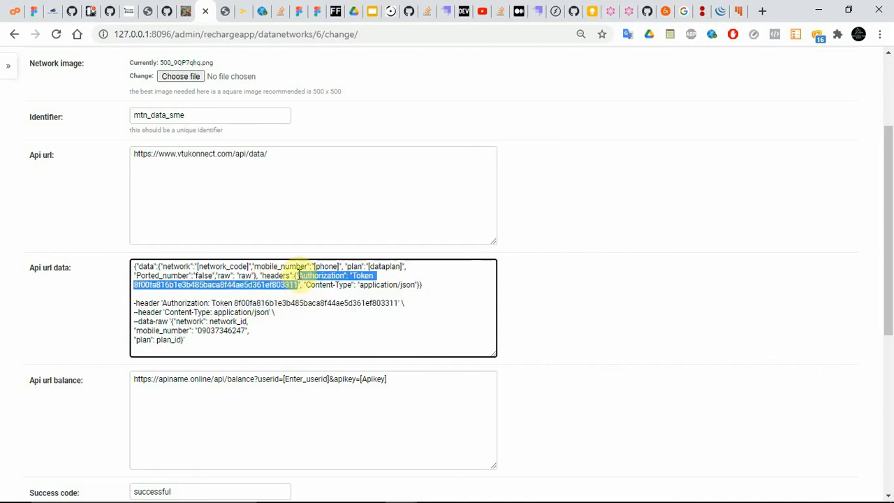
{"action": "left_click", "coordinate": [211, 313]}
{"action": "left_click", "coordinate": [187, 322]}
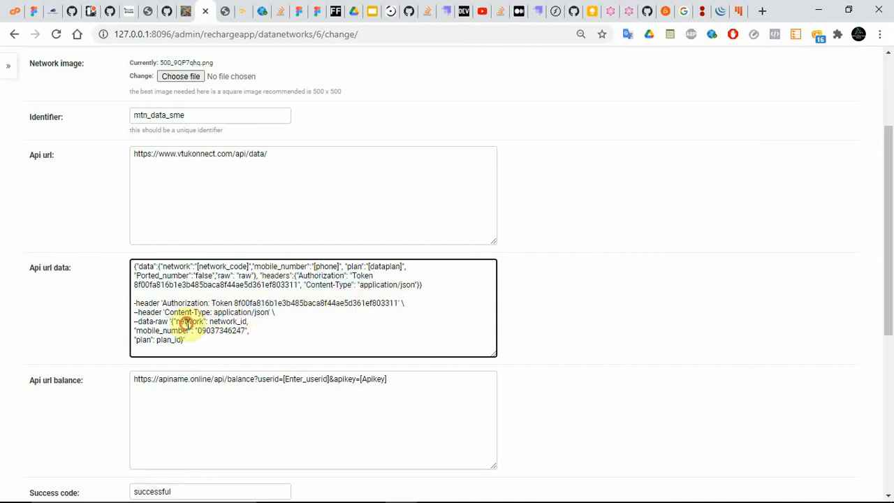
{"action": "double_click", "coordinate": [177, 266]}
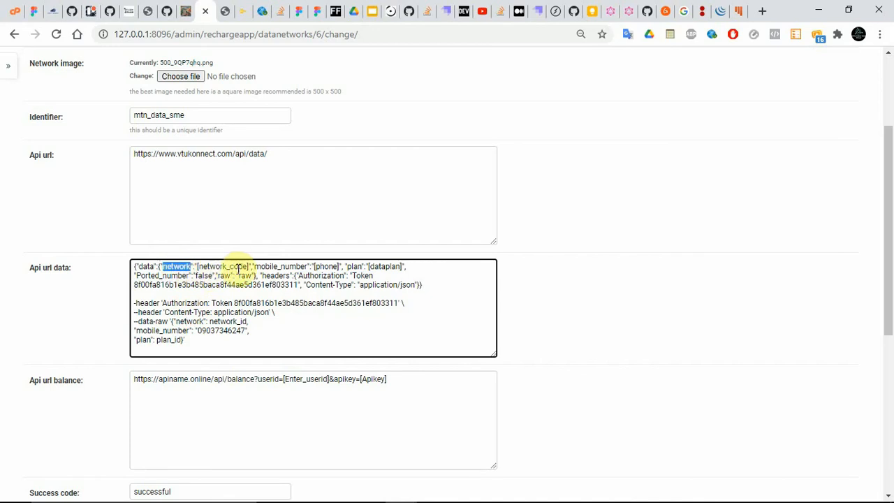
{"action": "left_click", "coordinate": [249, 266]}
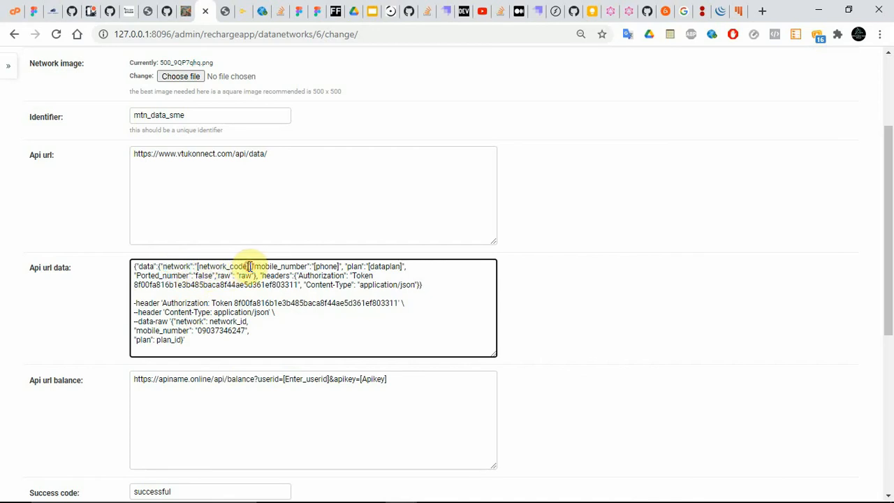
{"action": "left_click_drag", "start_coordinate": [250, 266], "coordinate": [198, 266]}
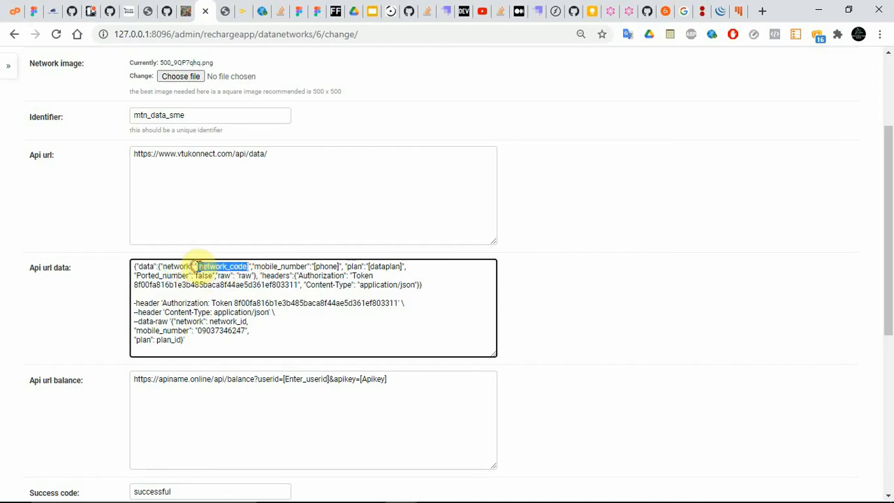
{"action": "key", "text": "BackSpace"}
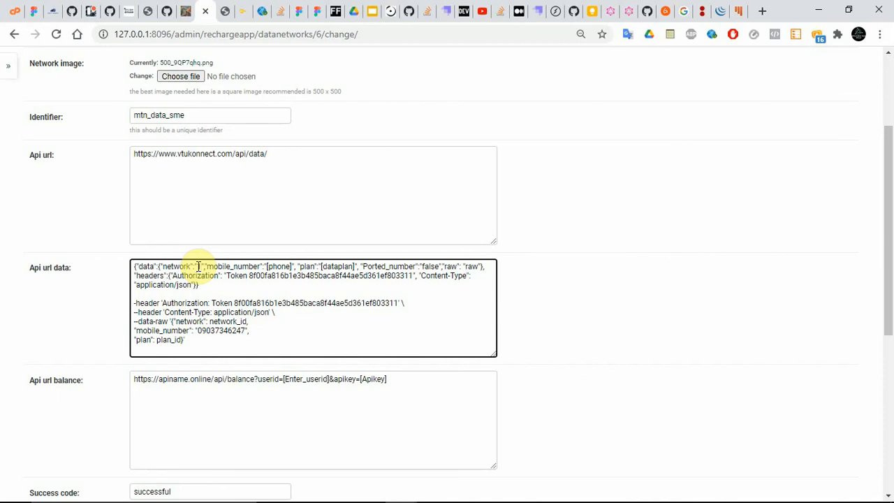
{"action": "type", "text": "1"}
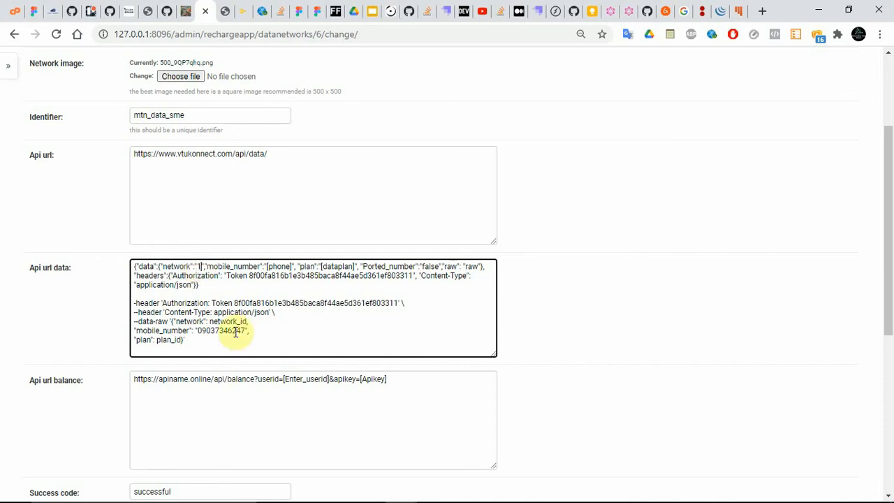
Compare the JSON's mobile_number, plan and Ported_number fields with the pasted curl example, and delete the pasted lines from Api url data.
{"action": "double_click", "coordinate": [162, 322]}
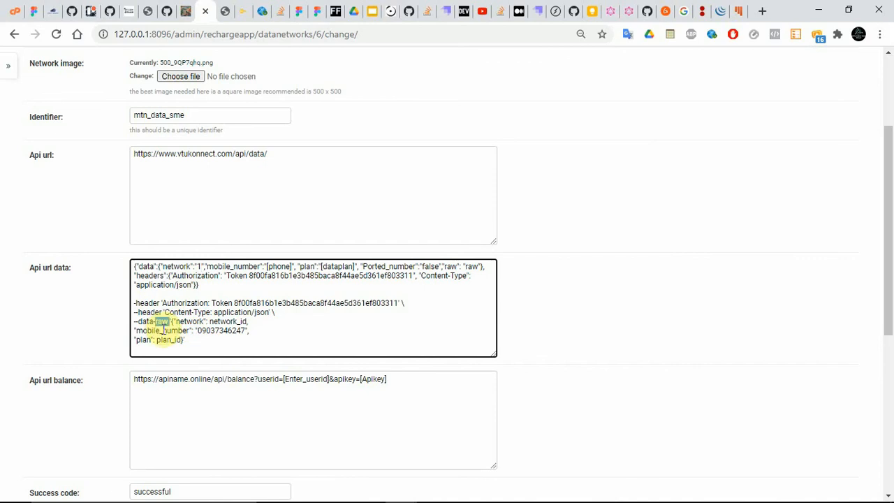
{"action": "double_click", "coordinate": [162, 331]}
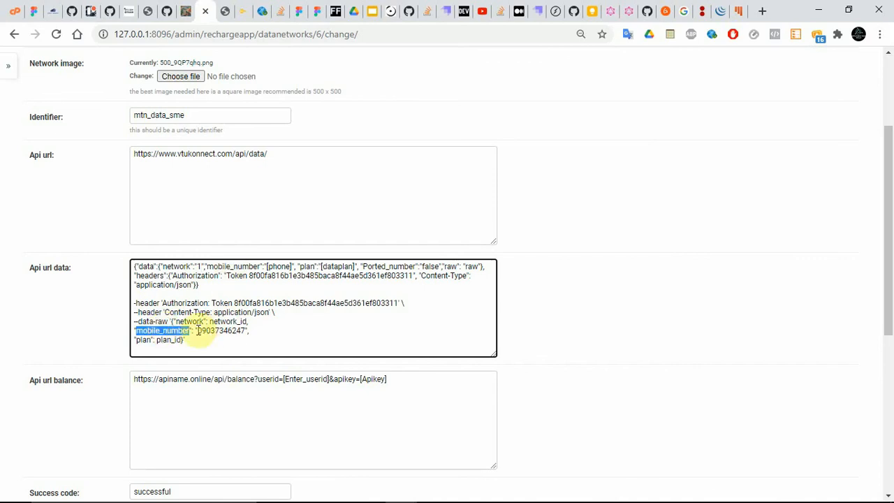
{"action": "left_click", "coordinate": [355, 267]}
{"action": "left_click_drag", "start_coordinate": [354, 267], "coordinate": [322, 269]}
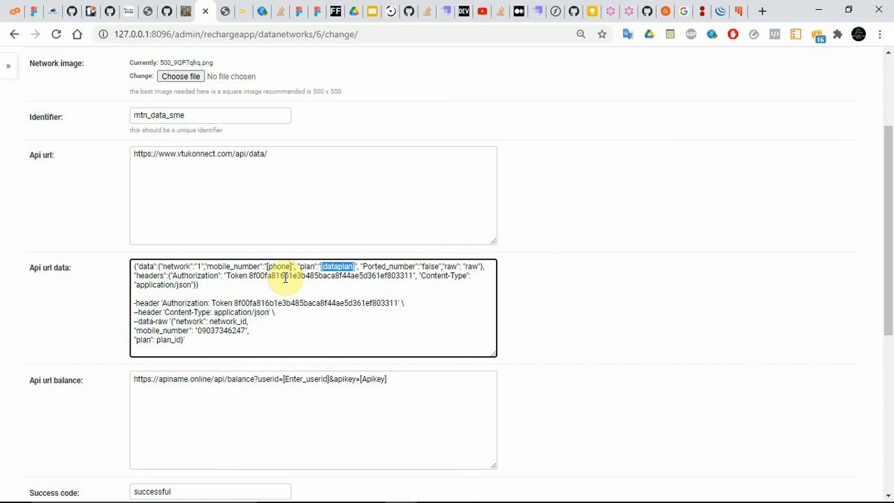
{"action": "double_click", "coordinate": [382, 266]}
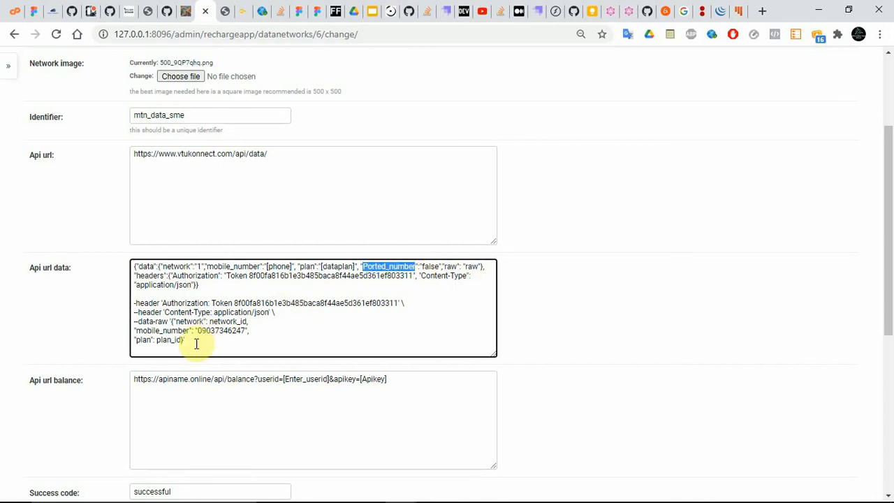
{"action": "left_click_drag", "start_coordinate": [194, 343], "coordinate": [138, 299]}
{"action": "key", "text": "BackSpace"}
{"action": "key", "text": "BackSpace"}
{"action": "key", "text": "BackSpace"}
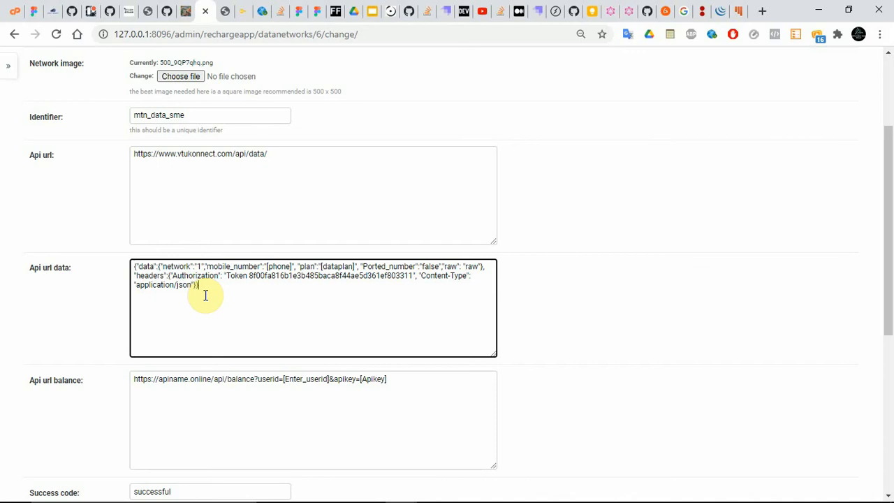
Check the success code set for the MTN SME entry.
{"action": "left_click_drag", "start_coordinate": [889, 223], "coordinate": [888, 371]}
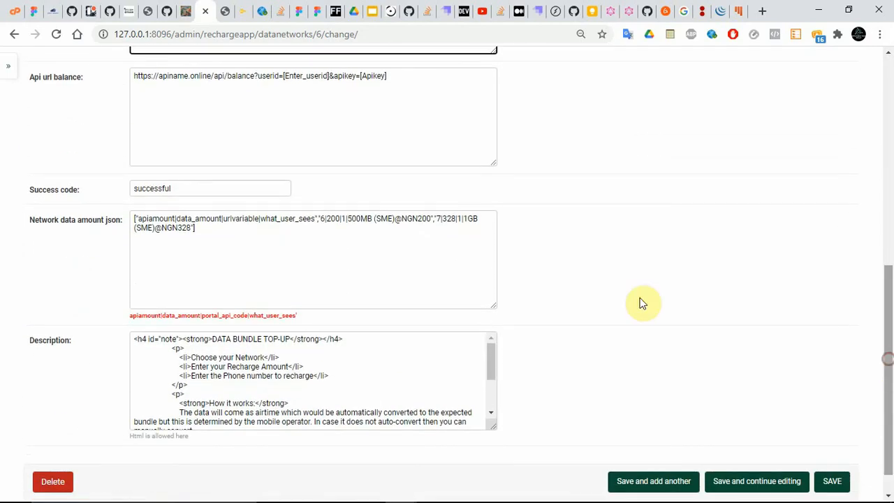
{"action": "double_click", "coordinate": [176, 189]}
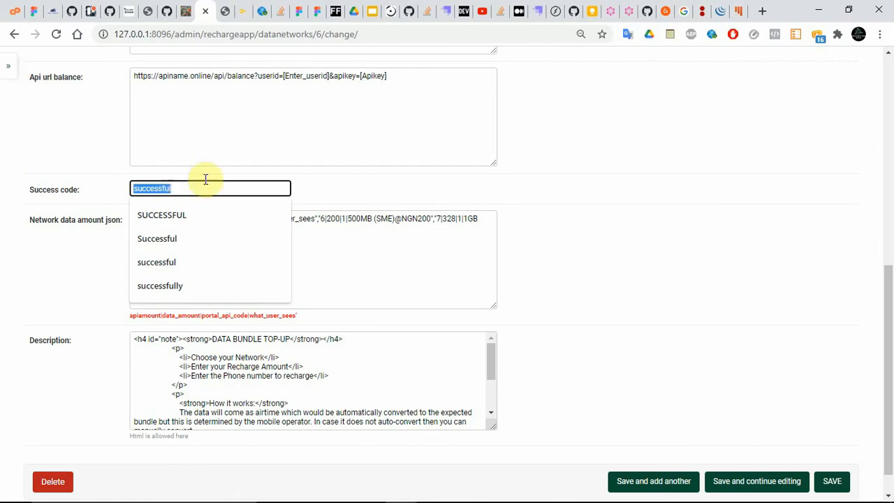
{"action": "left_click", "coordinate": [336, 186]}
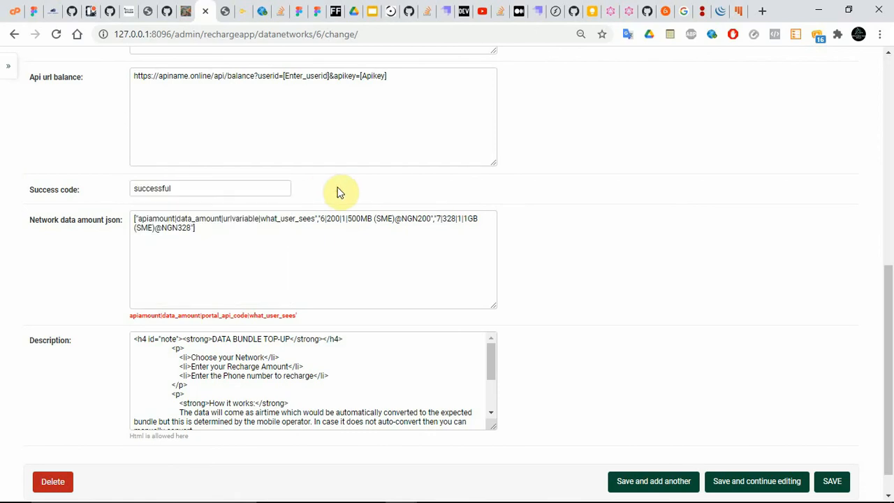
Remove the square brackets and all double quotes from Network data amount json, keeping the commas, and save the entry while continuing to edit it.
{"action": "left_click", "coordinate": [137, 219]}
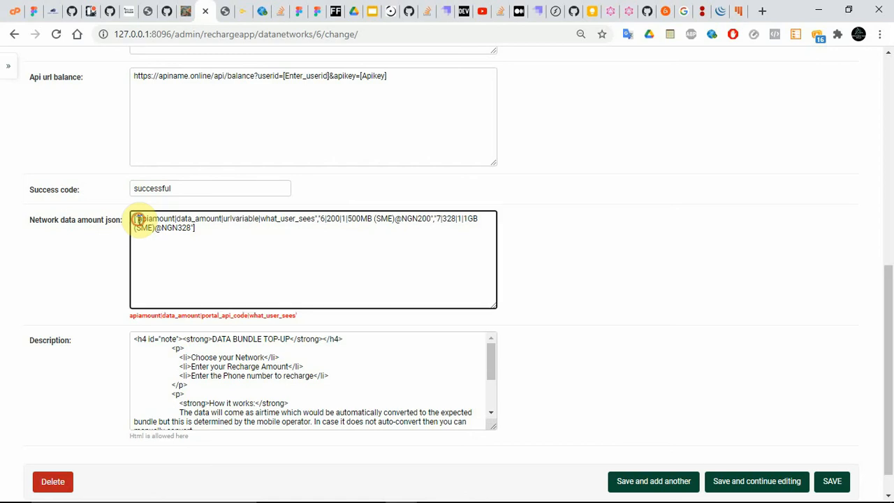
{"action": "key", "text": "BackSpace"}
{"action": "key", "text": "BackSpace"}
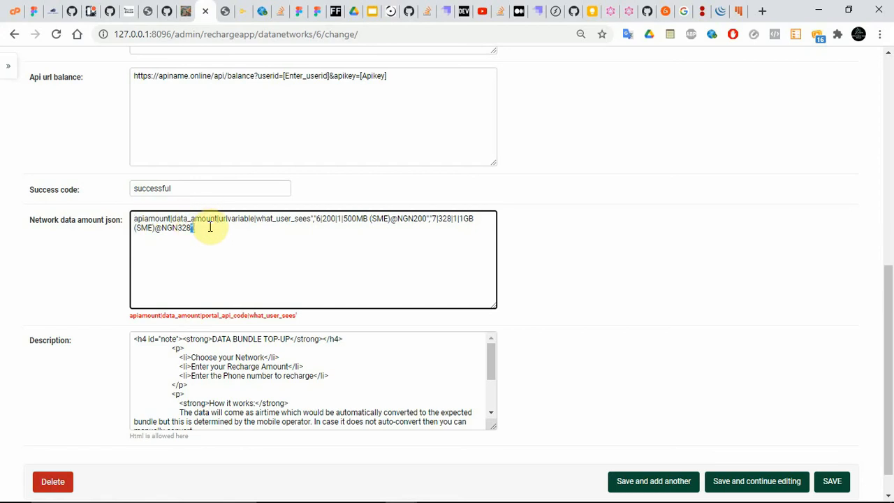
{"action": "left_click", "coordinate": [311, 224]}
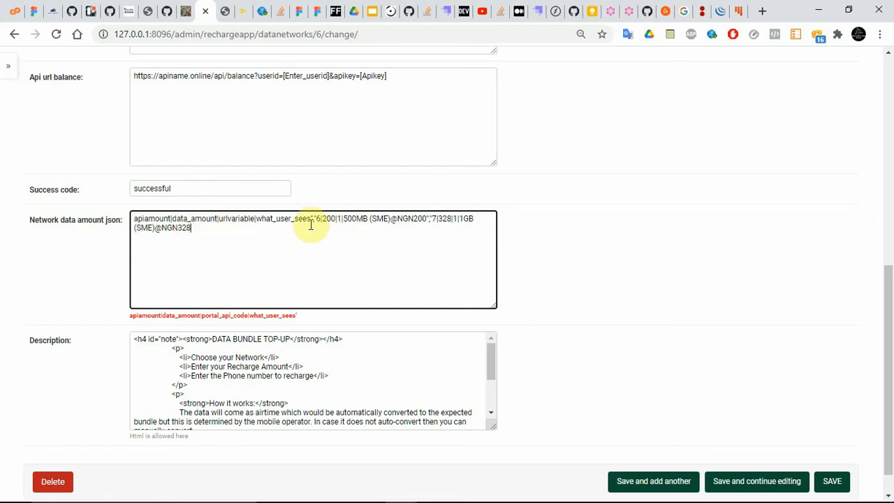
{"action": "left_click", "coordinate": [313, 218]}
{"action": "key", "text": "BackSpace"}
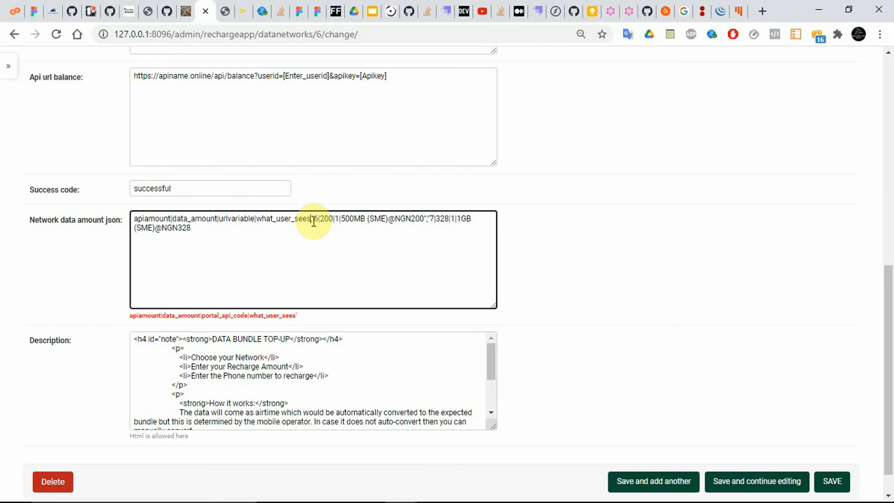
{"action": "key", "text": "BackSpace"}
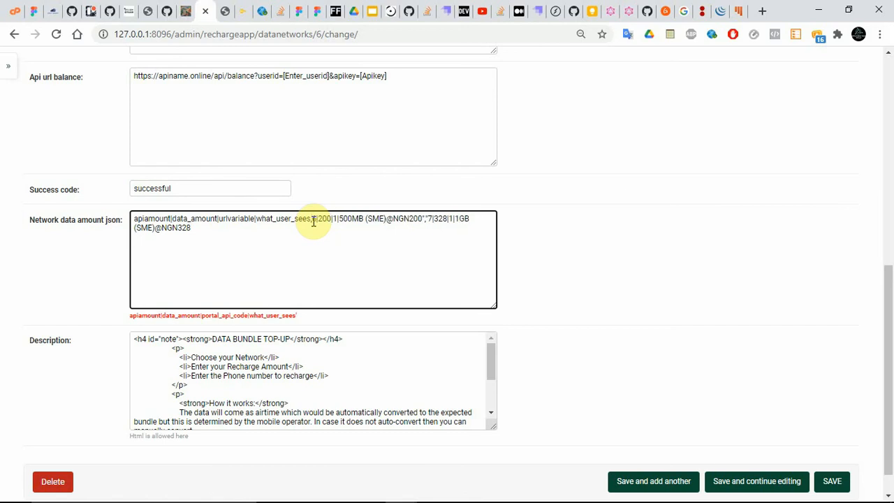
{"action": "left_click", "coordinate": [424, 219]}
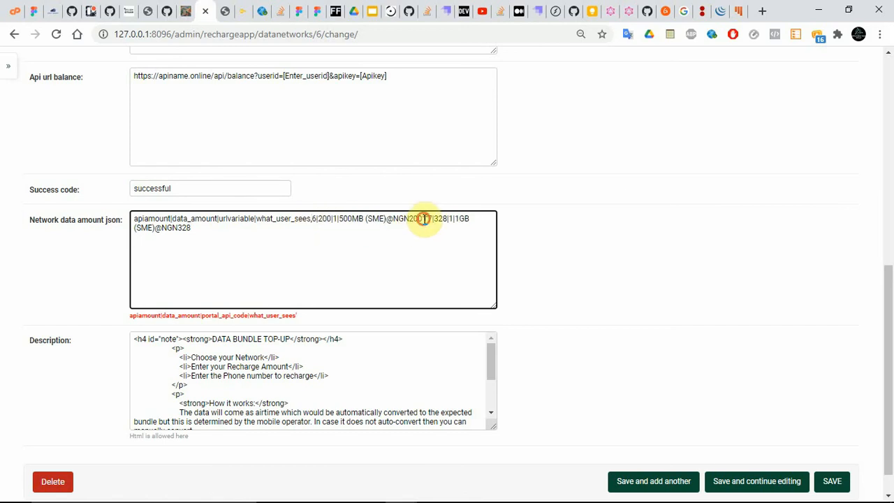
{"action": "key", "text": "BackSpace"}
{"action": "key", "text": "BackSpace"}
{"action": "left_click", "coordinate": [337, 251]}
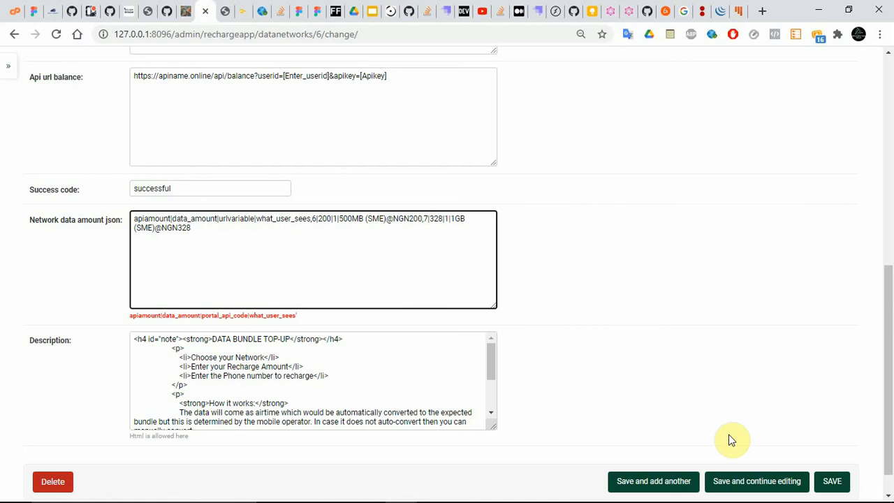
{"action": "left_click", "coordinate": [832, 489]}
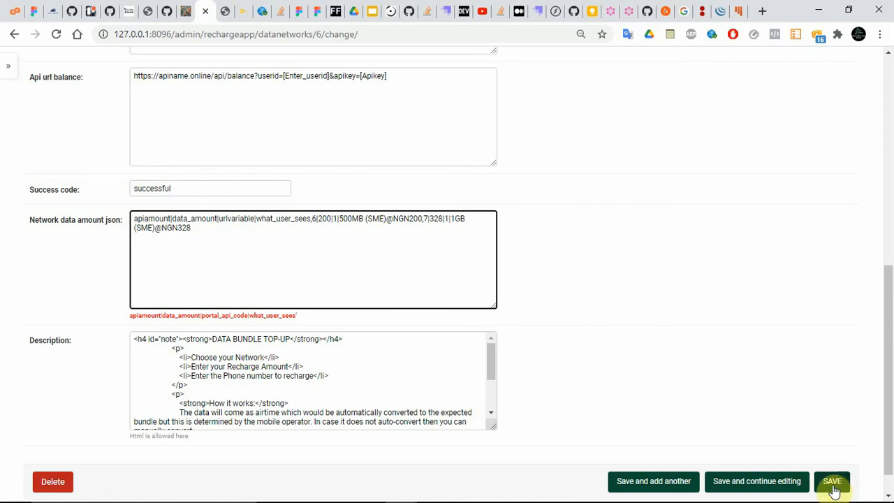
{"action": "left_click", "coordinate": [743, 488]}
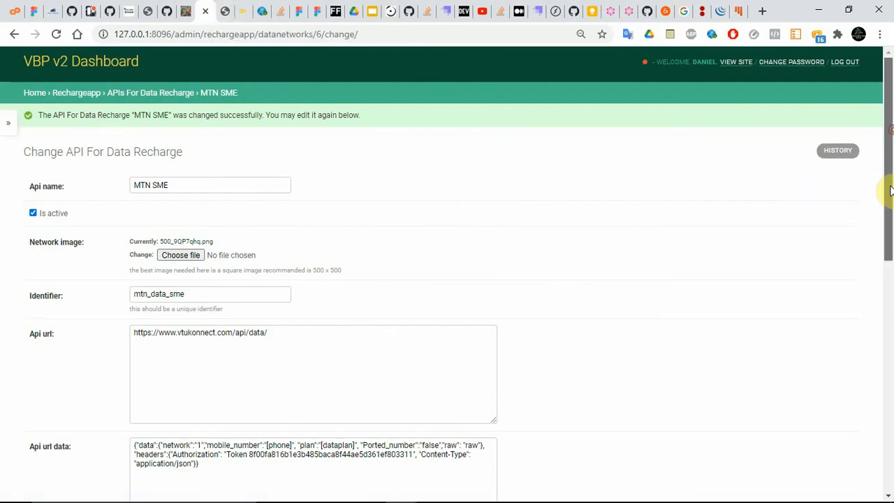
Insert CHANGE SOMETHING before DATA BUNDLE TOP-UP in the Description heading, and save the entry while continuing to edit it.
{"action": "left_click_drag", "start_coordinate": [891, 190], "coordinate": [892, 441]}
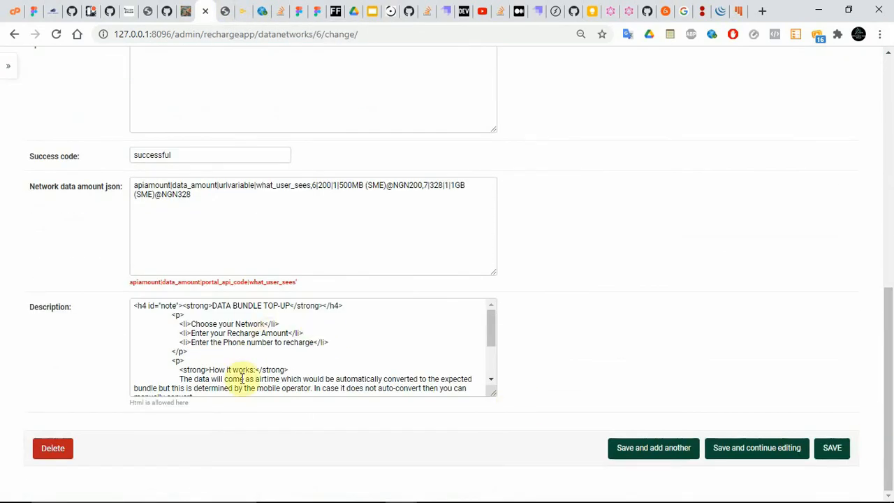
{"action": "left_click", "coordinate": [492, 327]}
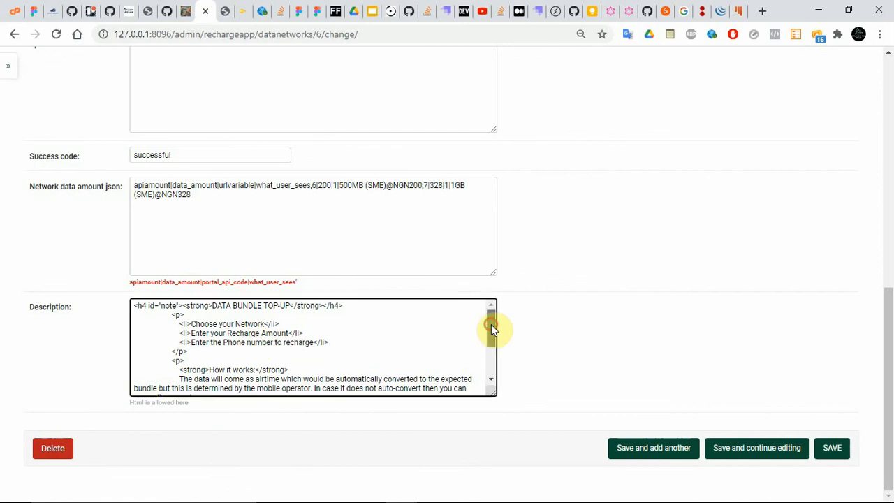
{"action": "mouse_move", "coordinate": [491, 324]}
{"action": "left_mouse_down"}
{"action": "mouse_move", "coordinate": [490, 368]}
{"action": "mouse_move", "coordinate": [491, 306]}
{"action": "left_mouse_up"}
{"action": "left_click", "coordinate": [213, 305]}
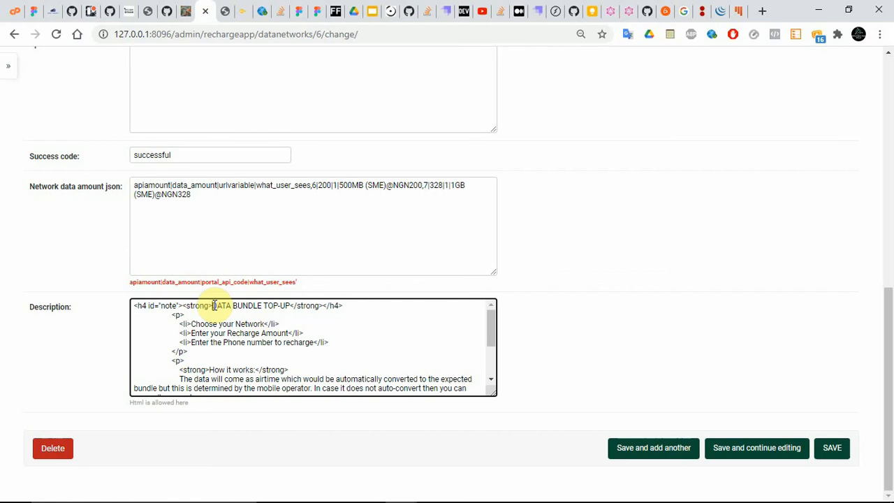
{"action": "type", "text": "CHANGE SOMETH"}
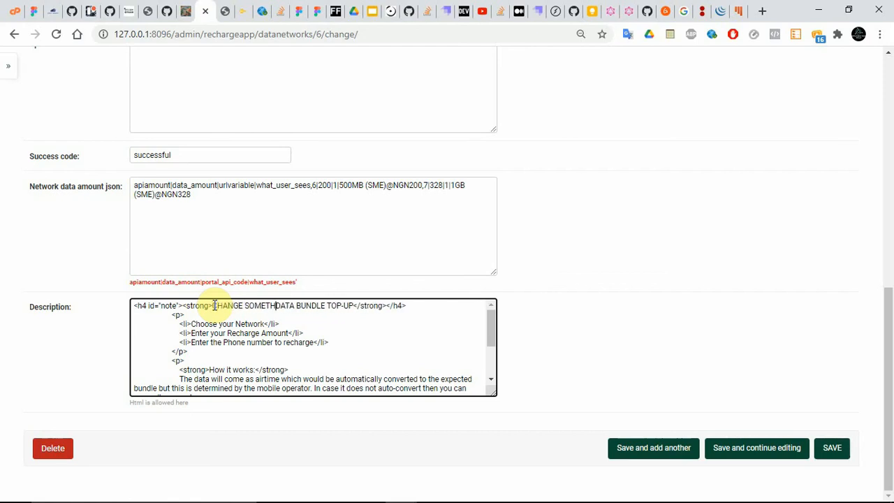
{"action": "type", "text": "ING"}
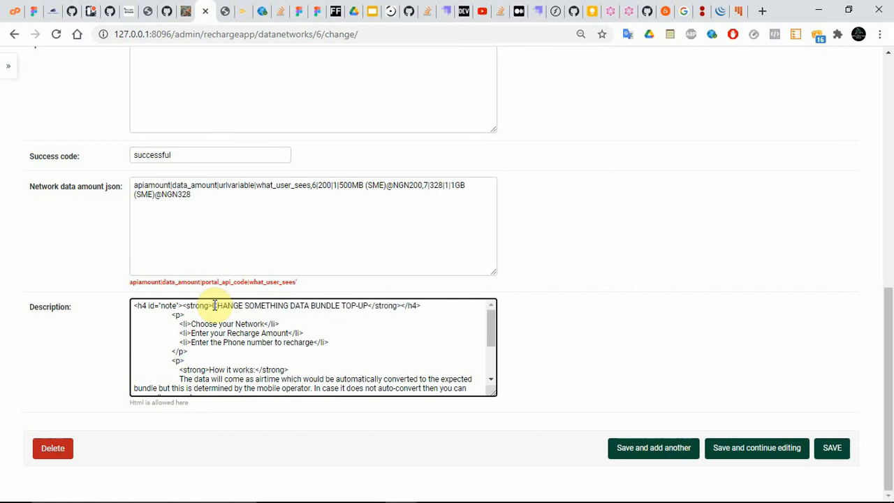
{"action": "left_click", "coordinate": [734, 446]}
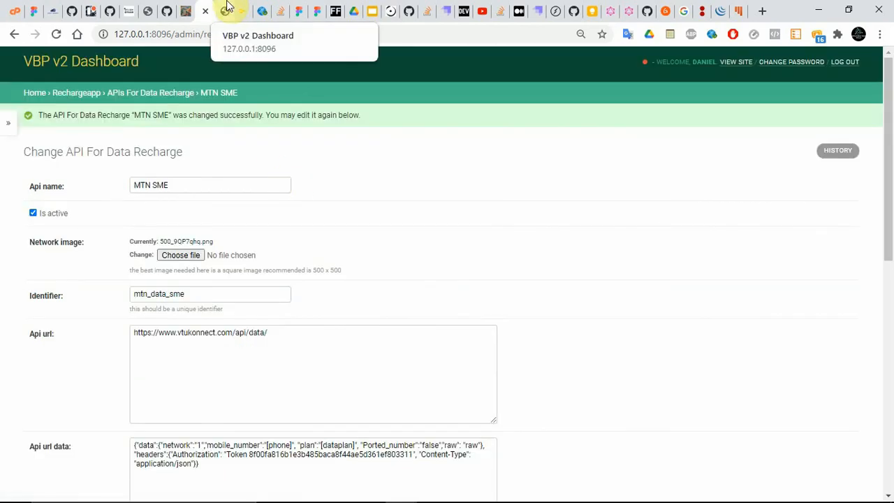
Reload the customer Data TopUp page and open the MTN SME purchase form to check the edited description.
{"action": "left_click", "coordinate": [184, 10]}
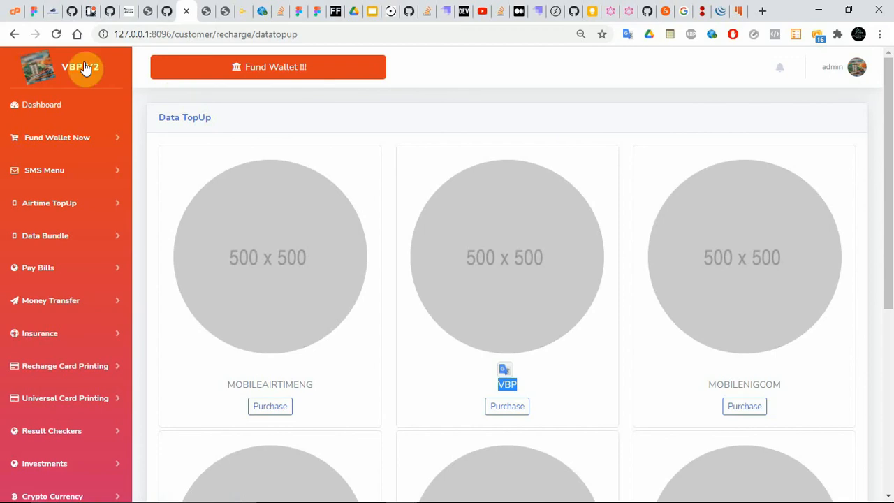
{"action": "left_click", "coordinate": [56, 33]}
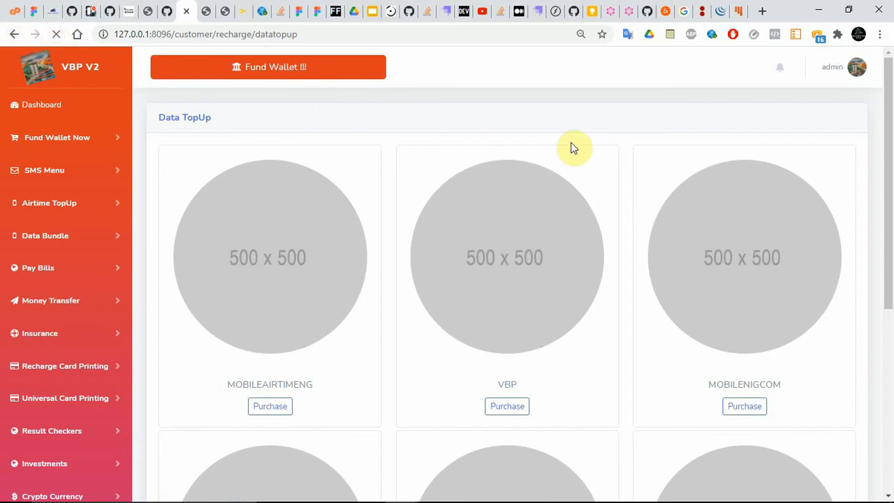
{"action": "left_click_drag", "start_coordinate": [888, 209], "coordinate": [888, 399]}
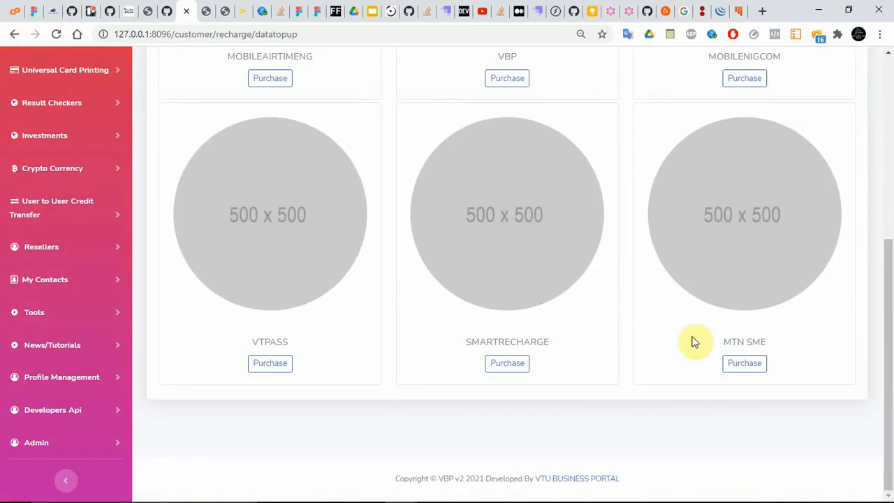
{"action": "left_click", "coordinate": [752, 369]}
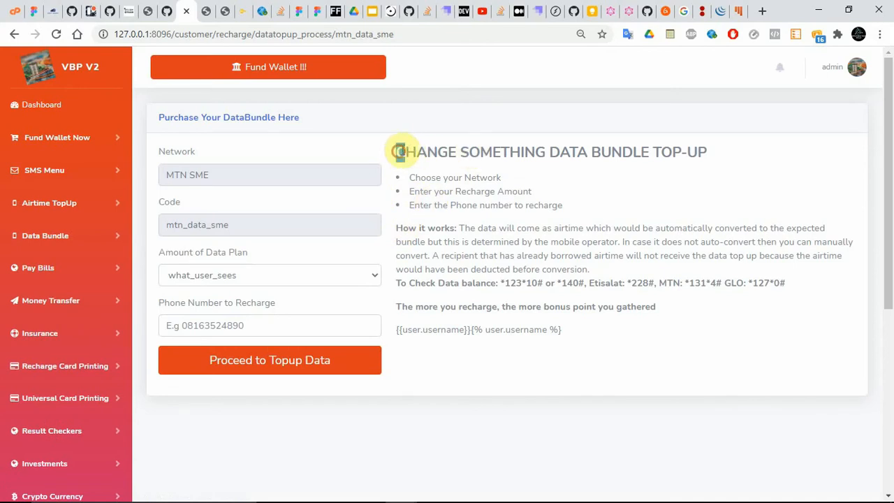
Review the description text and the Amount of Data Plan options on the MTN SME purchase form.
{"action": "left_click_drag", "start_coordinate": [399, 152], "coordinate": [548, 152]}
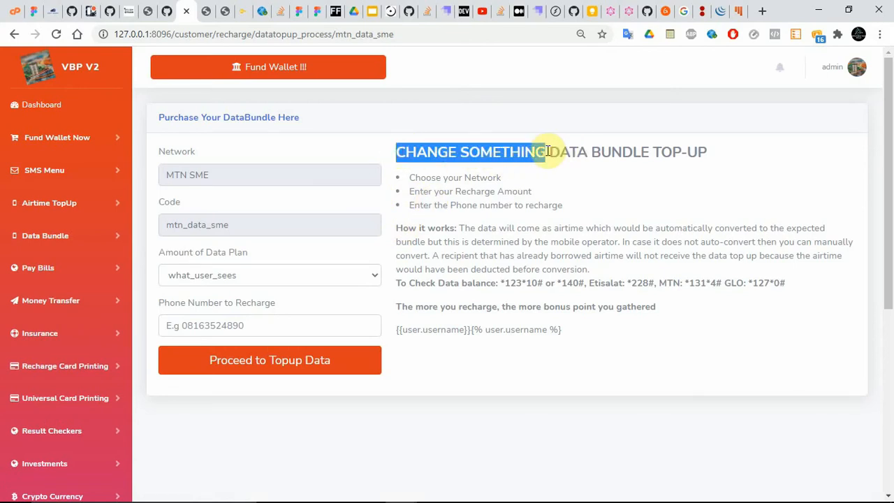
{"action": "left_click_drag", "start_coordinate": [591, 330], "coordinate": [477, 178]}
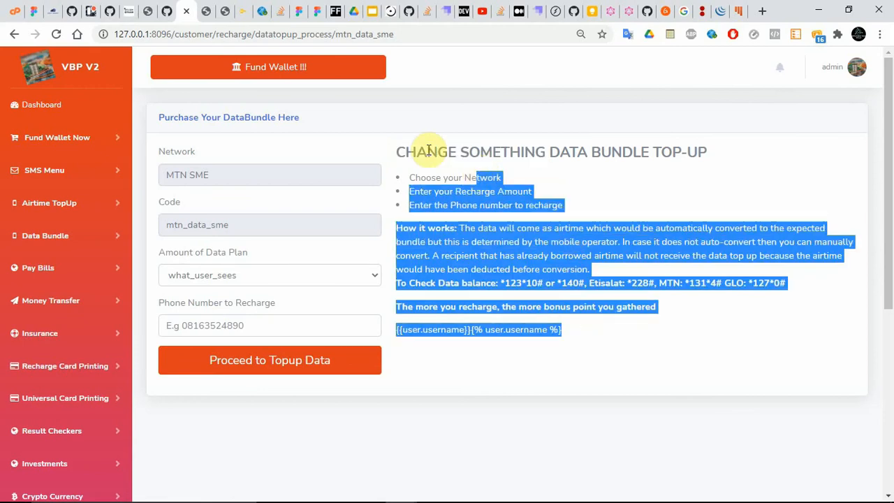
{"action": "left_click_drag", "start_coordinate": [428, 151], "coordinate": [393, 157]}
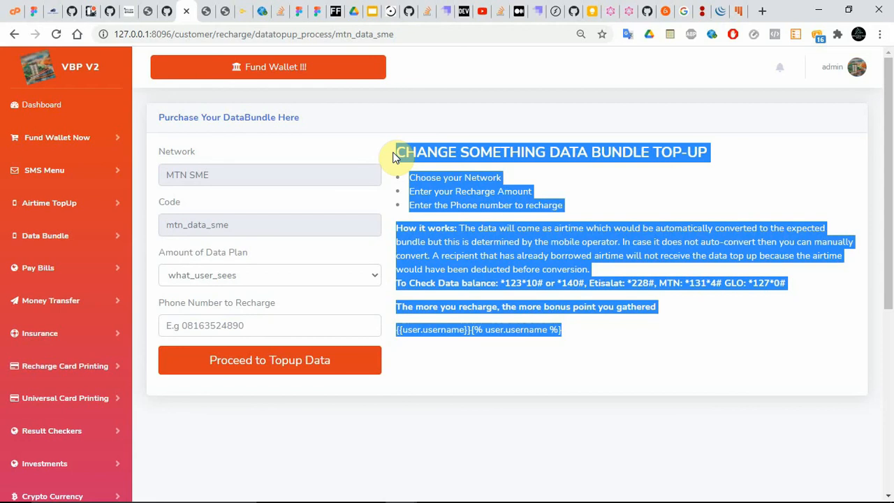
{"action": "left_click", "coordinate": [186, 280]}
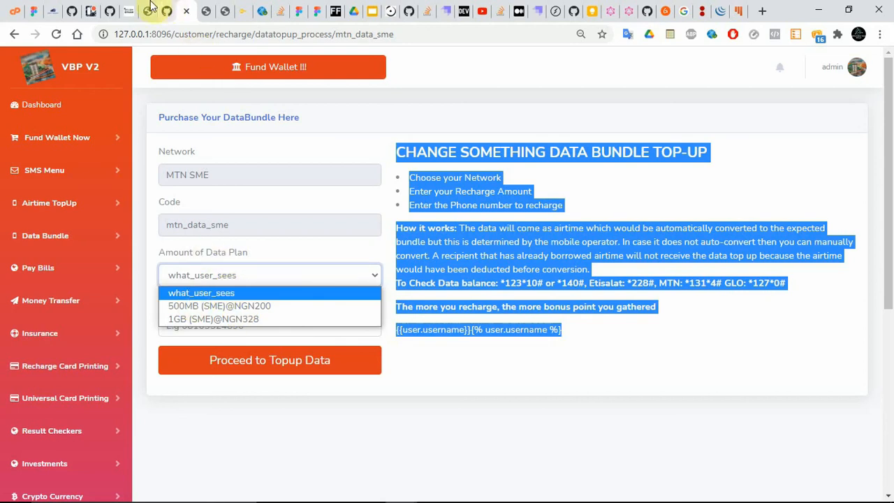
Remove what_user_sees from the first record of Network data amount json in the MTN SME admin entry, and save while continuing to edit.
{"action": "left_click", "coordinate": [210, 10]}
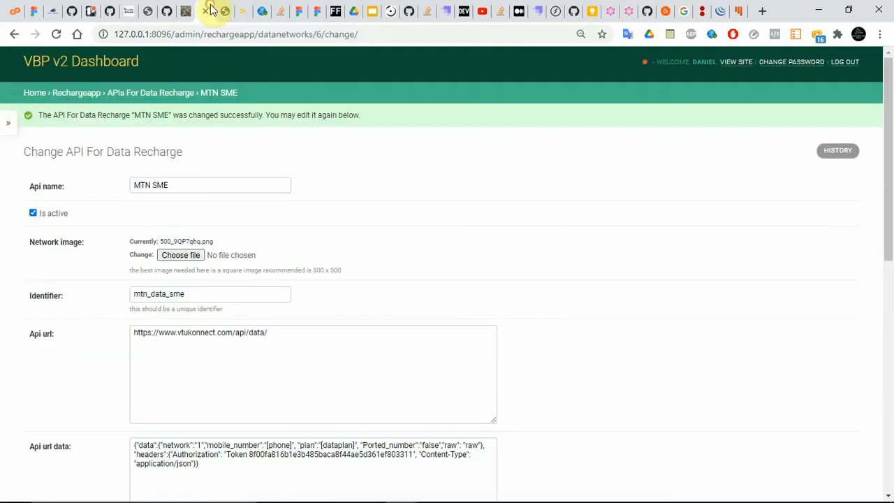
{"action": "left_click_drag", "start_coordinate": [889, 237], "coordinate": [889, 475]}
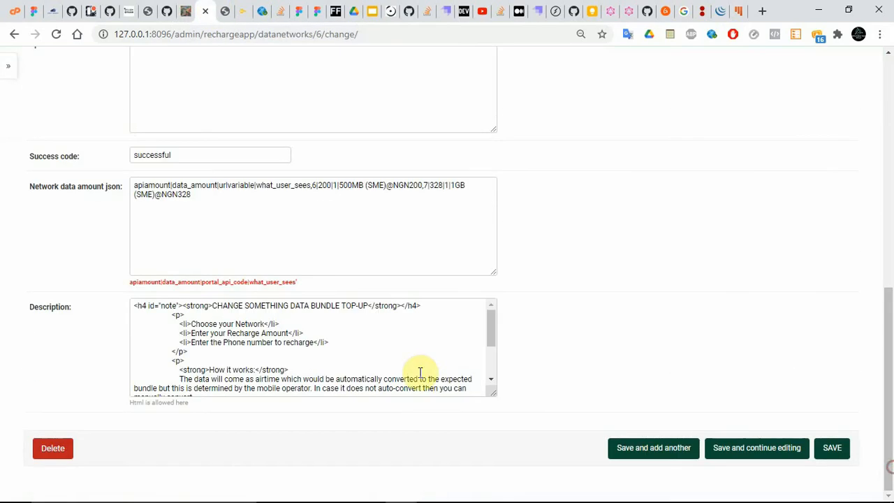
{"action": "double_click", "coordinate": [275, 187]}
{"action": "key", "text": "BackSpace"}
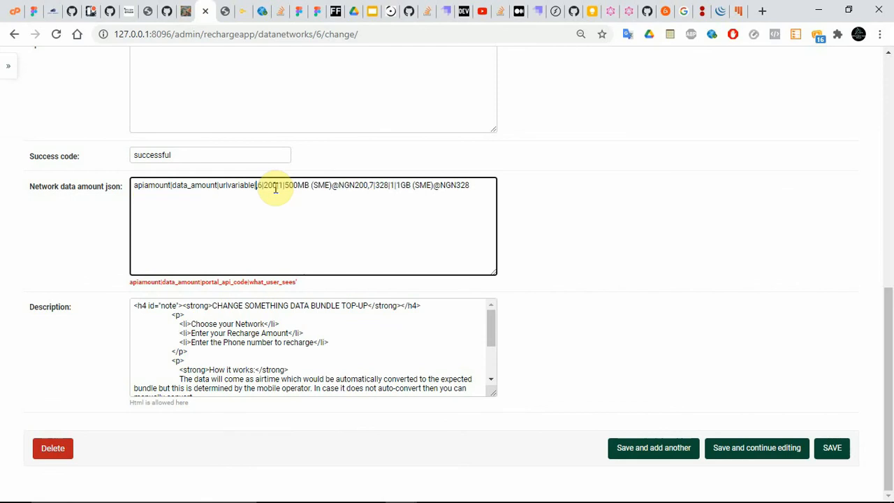
{"action": "left_click", "coordinate": [767, 455]}
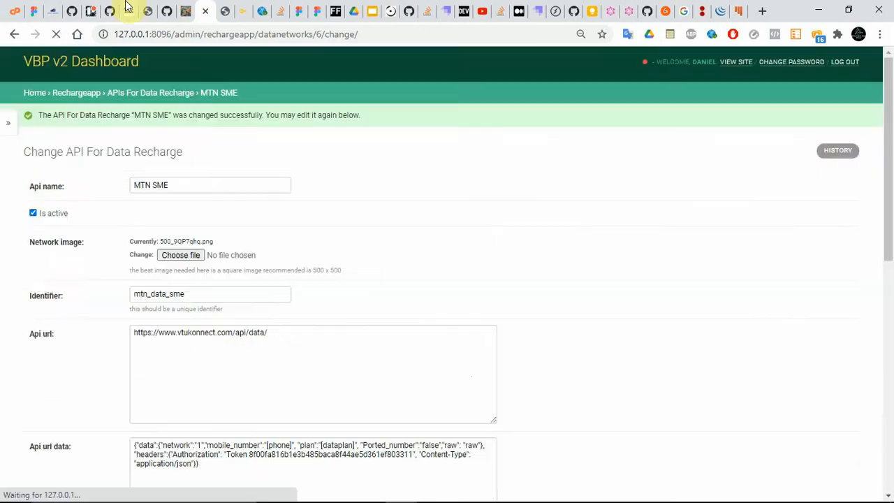
{"action": "left_click", "coordinate": [187, 8]}
{"action": "left_click", "coordinate": [55, 34]}
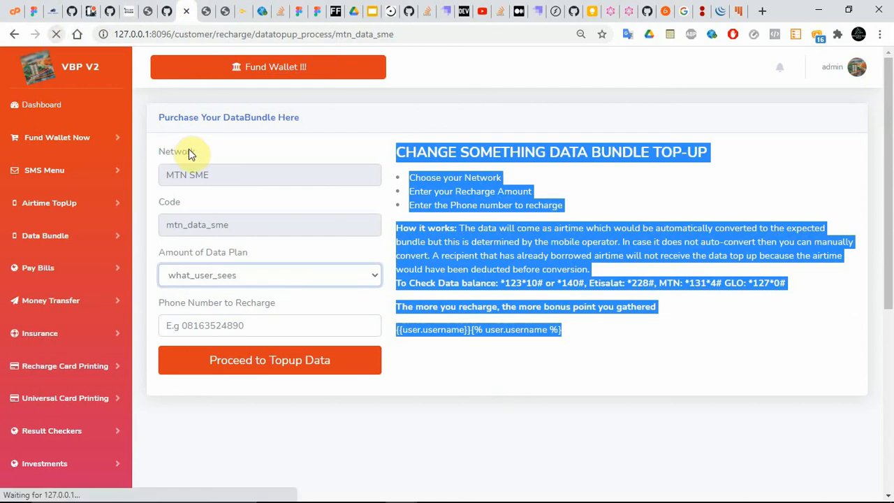
{"action": "left_click", "coordinate": [220, 275]}
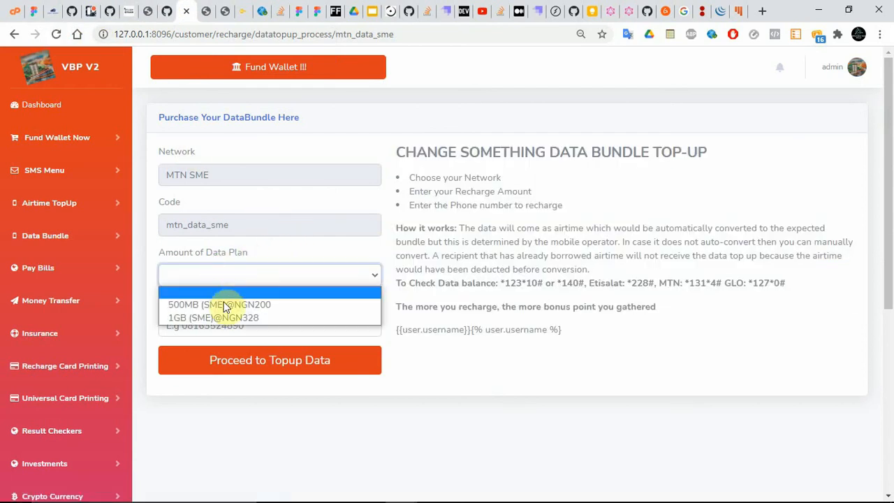
{"action": "left_click", "coordinate": [223, 305]}
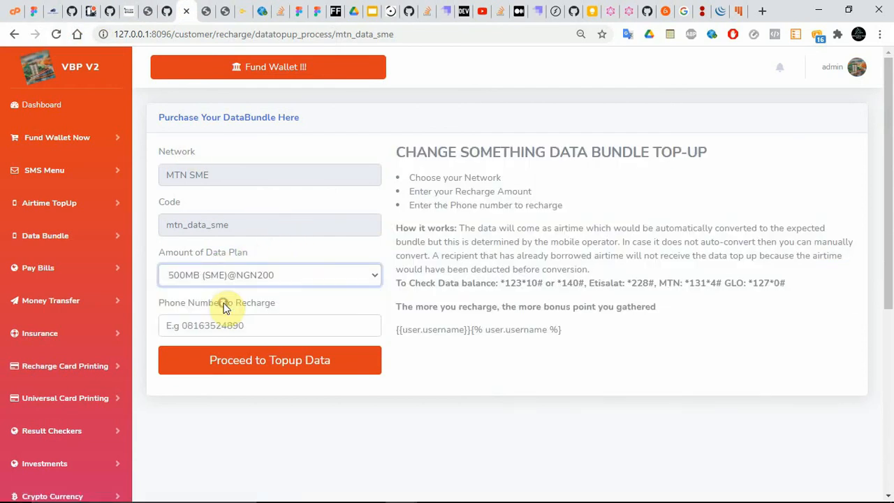
{"action": "left_click", "coordinate": [252, 272]}
{"action": "left_click", "coordinate": [254, 318]}
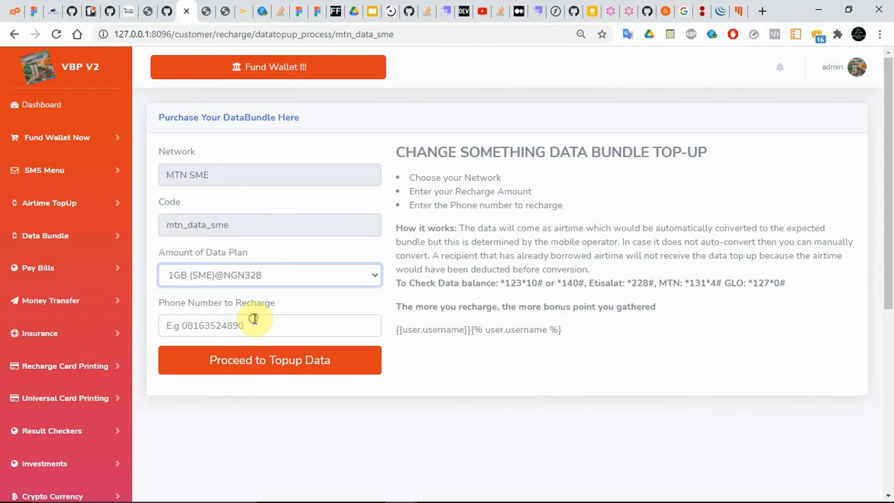
Fill in the phone number to recharge, submit the data top-up and check the resulting message.
{"action": "left_click", "coordinate": [214, 334]}
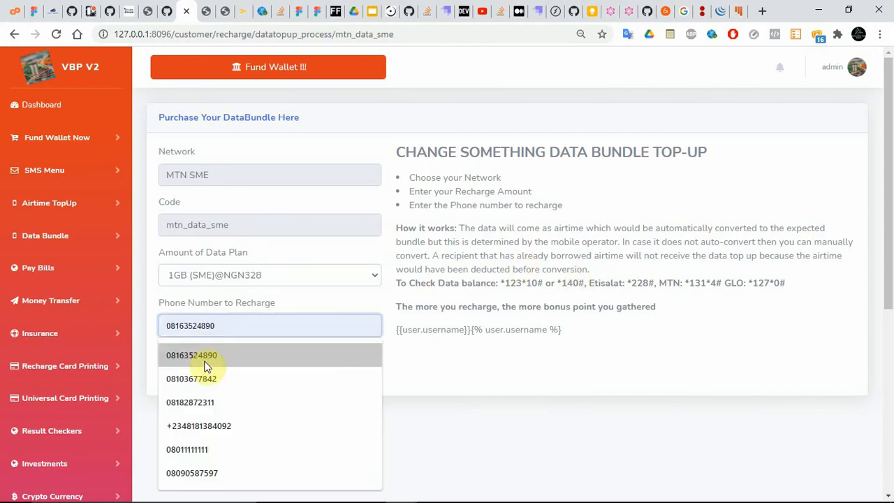
{"action": "left_click", "coordinate": [206, 367]}
{"action": "left_click", "coordinate": [227, 366]}
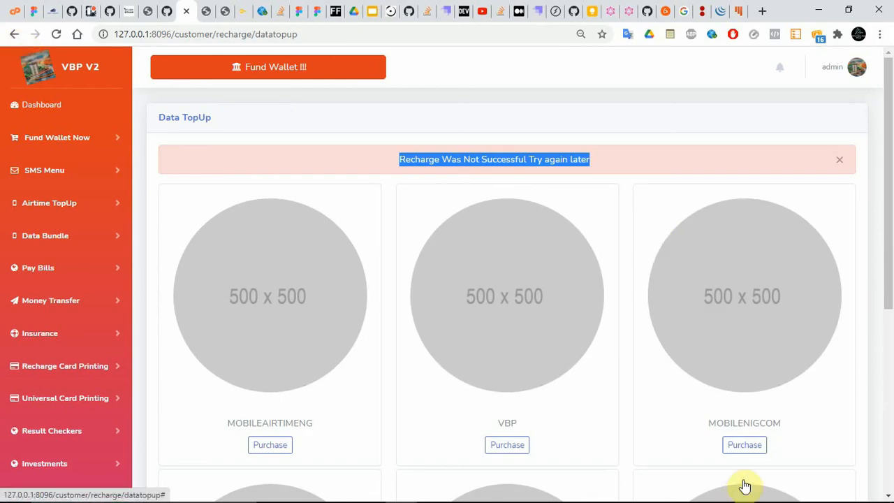
{"action": "left_click", "coordinate": [753, 489]}
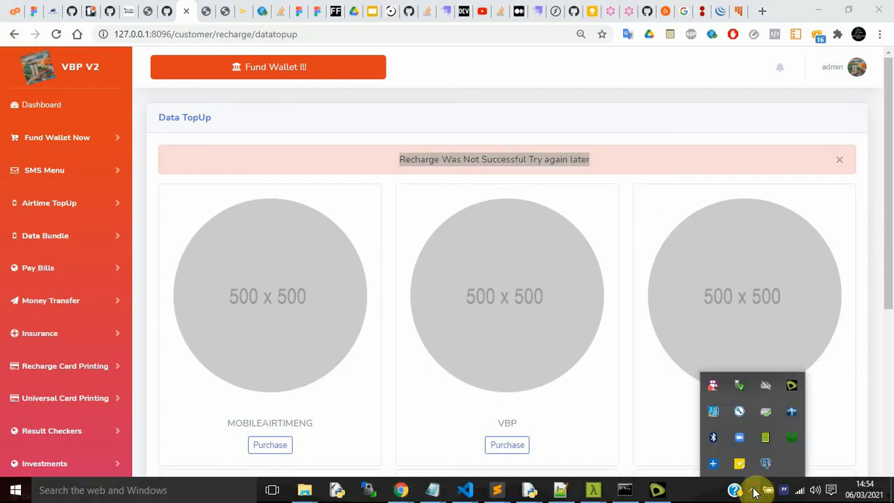
{"action": "left_click", "coordinate": [536, 140]}
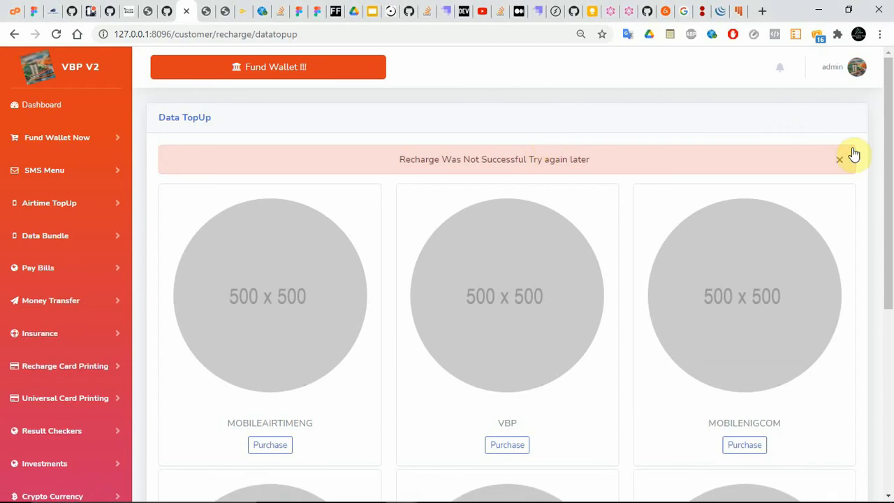
Examine the authorization token in the Buy Data sample request of the VTUKONNECT API documentation.
{"action": "left_click", "coordinate": [239, 7]}
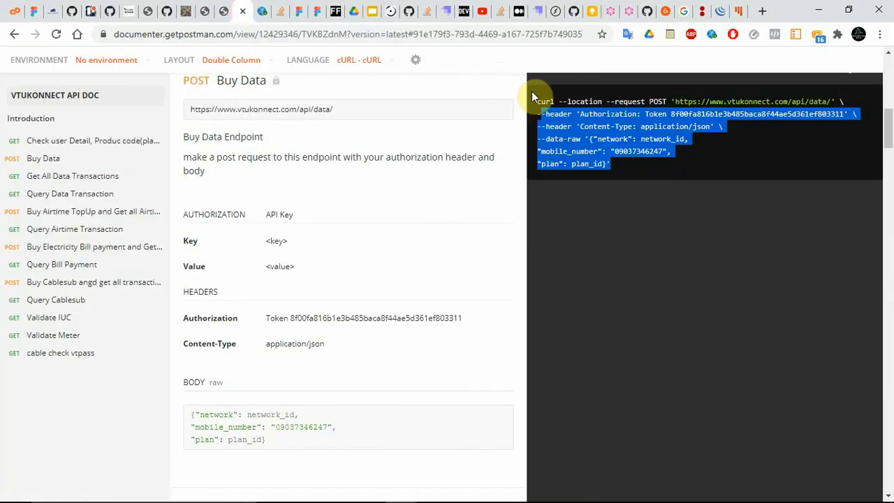
{"action": "left_click", "coordinate": [622, 126]}
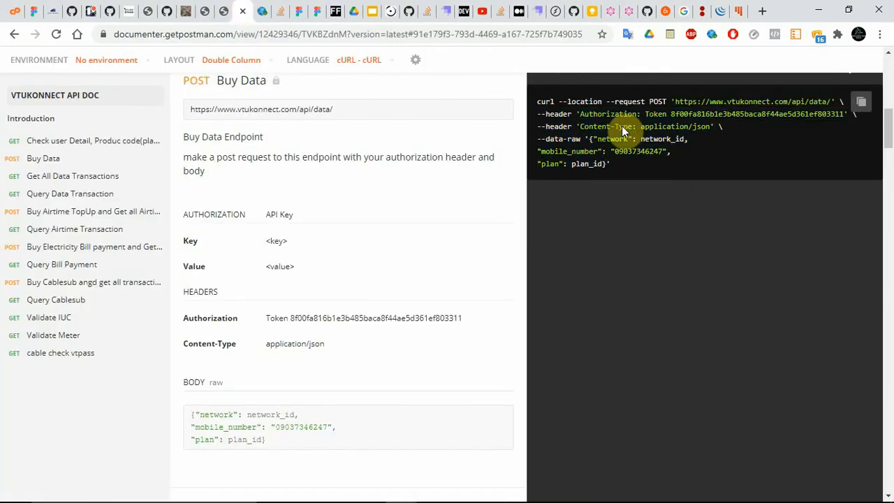
{"action": "double_click", "coordinate": [686, 115]}
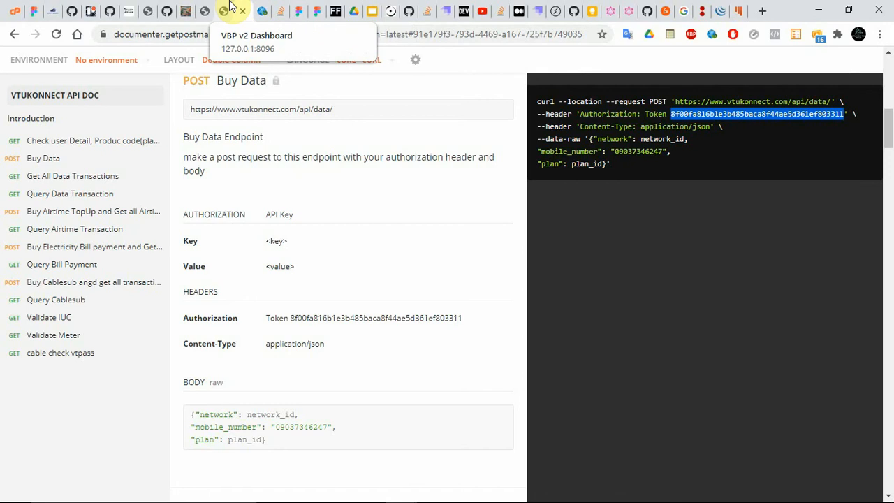
{"action": "left_click", "coordinate": [230, 6]}
{"action": "left_click", "coordinate": [245, 7]}
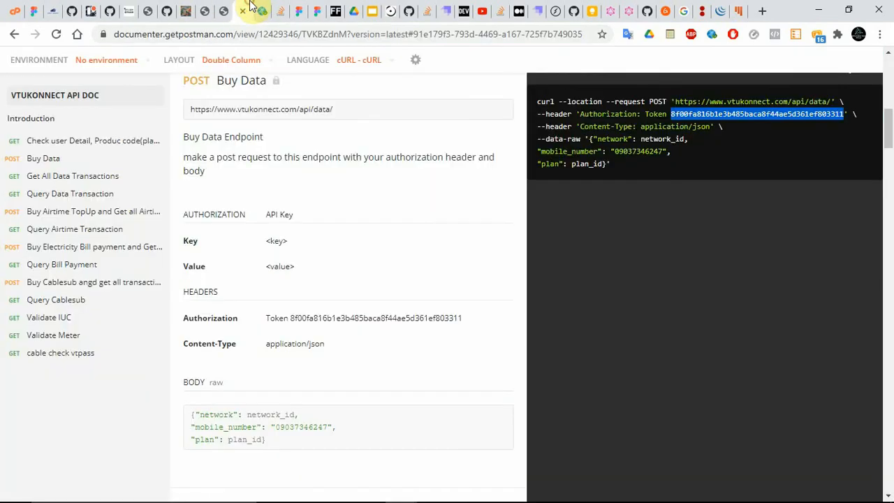
Review the Network data amount json format hint, the dataplan placeholder in Api url data and the 500MB plan's data amount in the MTN SME entry.
{"action": "left_click", "coordinate": [207, 5]}
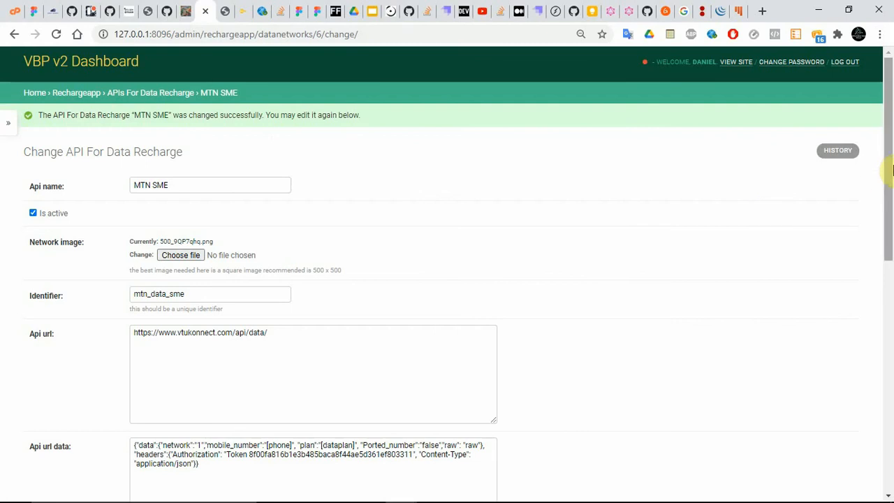
{"action": "left_click_drag", "start_coordinate": [888, 170], "coordinate": [887, 389]}
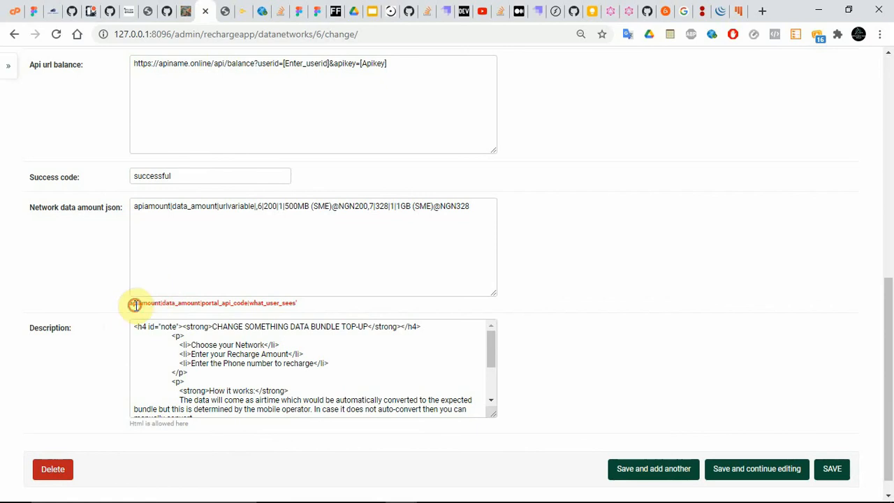
{"action": "left_click_drag", "start_coordinate": [136, 306], "coordinate": [149, 294]}
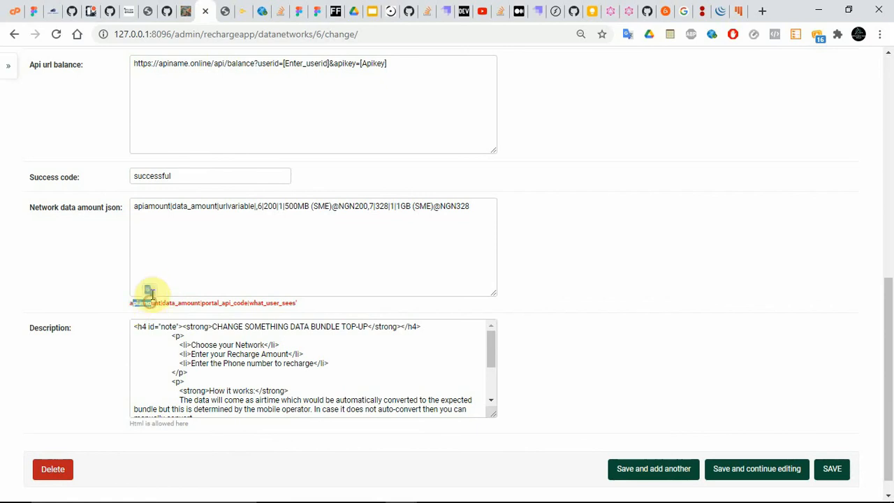
{"action": "left_click", "coordinate": [263, 204]}
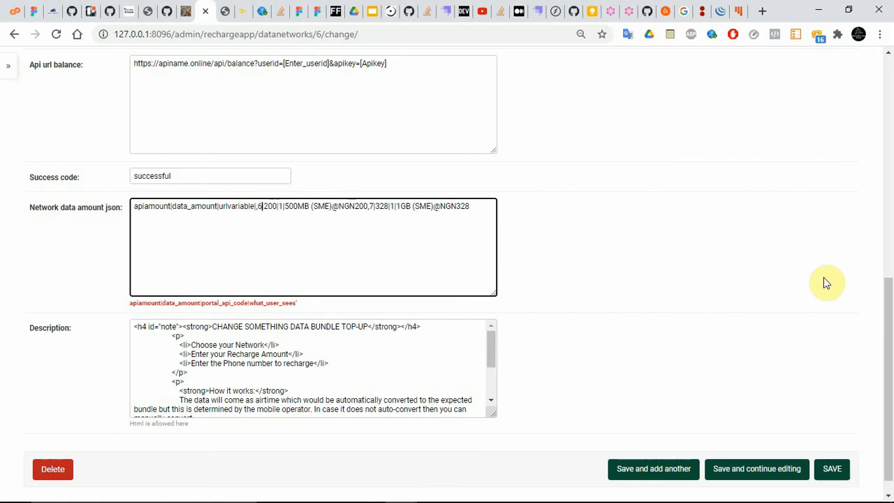
{"action": "left_click_drag", "start_coordinate": [890, 325], "coordinate": [888, 190]}
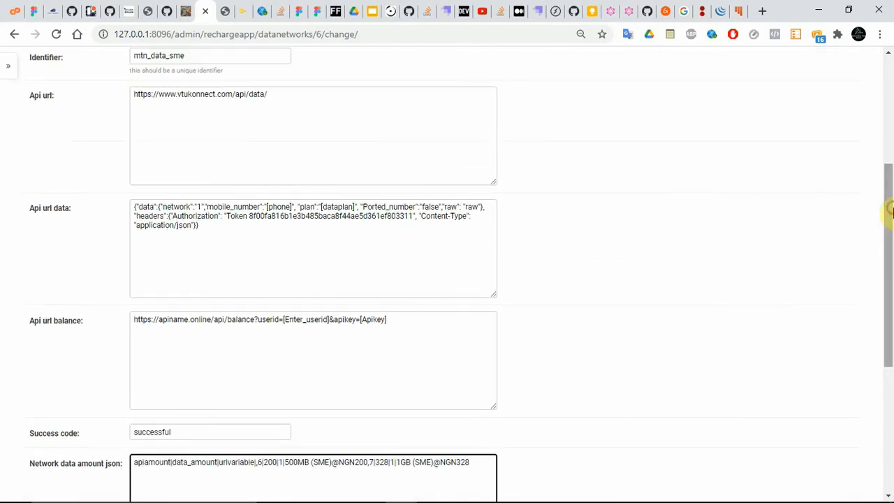
{"action": "double_click", "coordinate": [328, 210]}
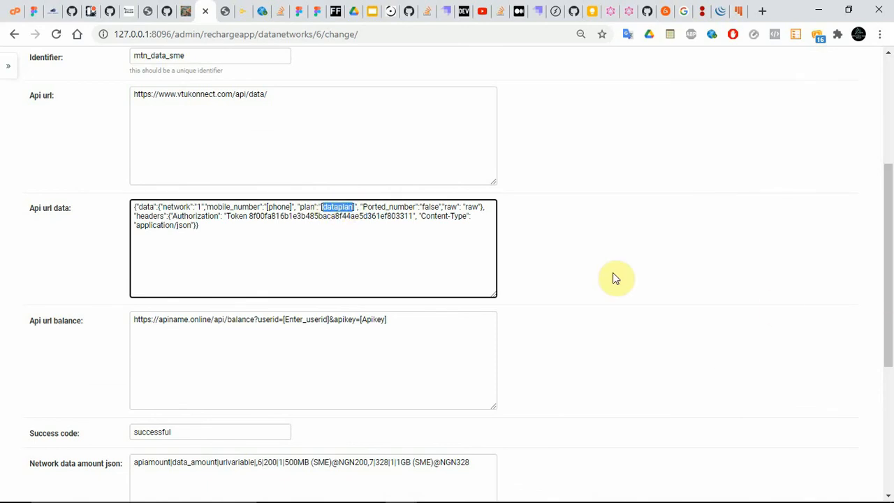
{"action": "left_click_drag", "start_coordinate": [890, 286], "coordinate": [891, 340]}
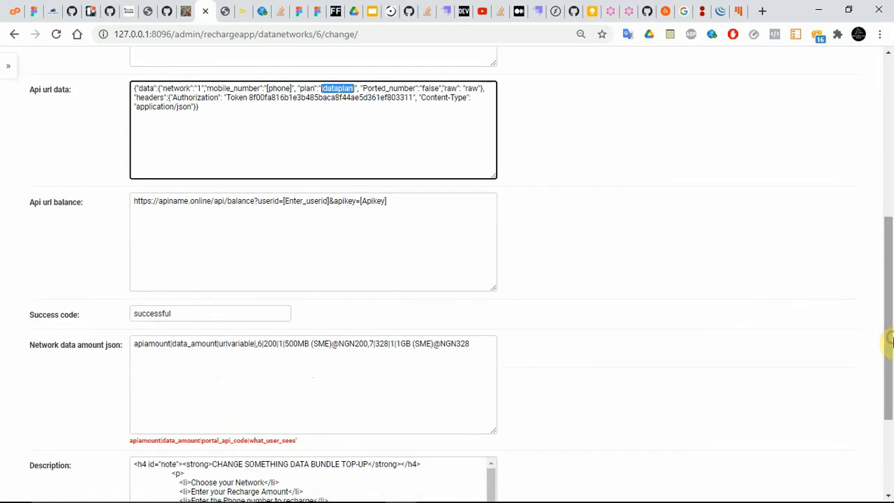
{"action": "double_click", "coordinate": [269, 343]}
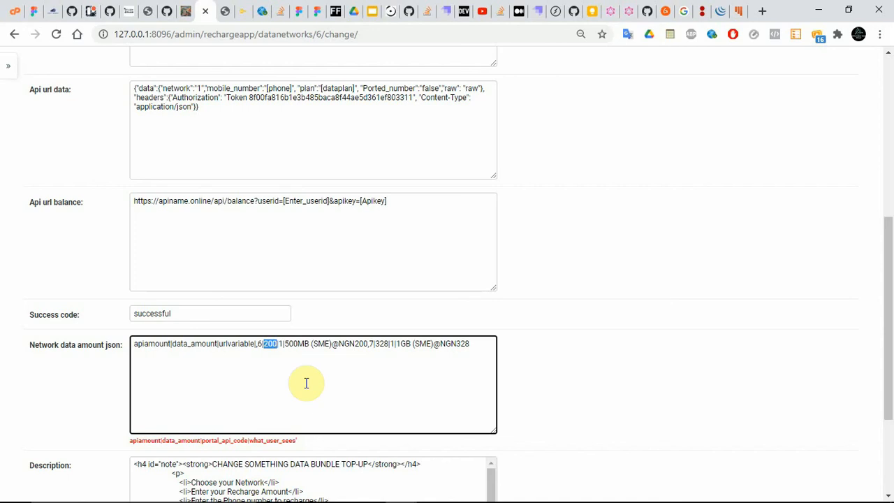
Set the third value of the 500MB (SME) plan in Network data amount json to 6.
{"action": "left_click", "coordinate": [283, 347]}
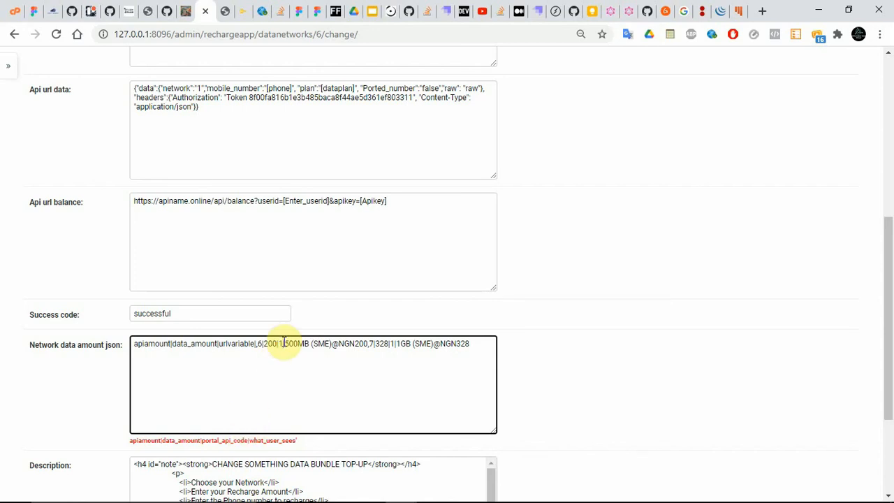
{"action": "key", "text": "BackSpace"}
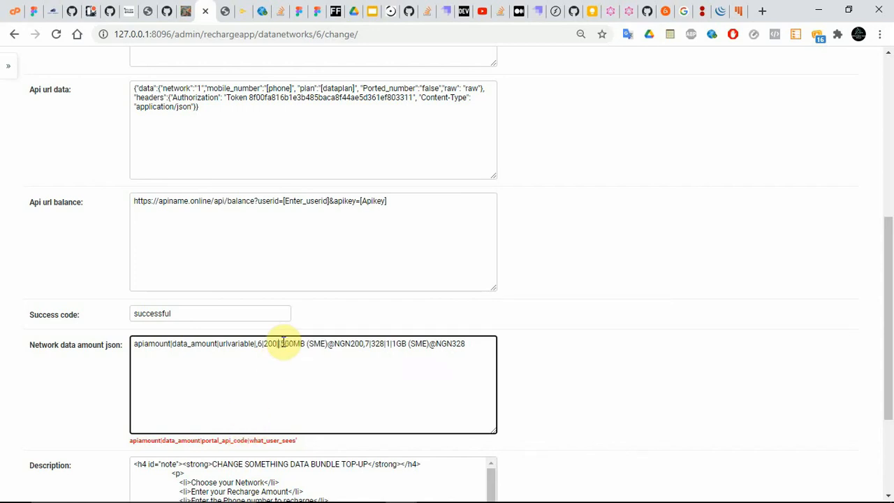
{"action": "type", "text": "5"}
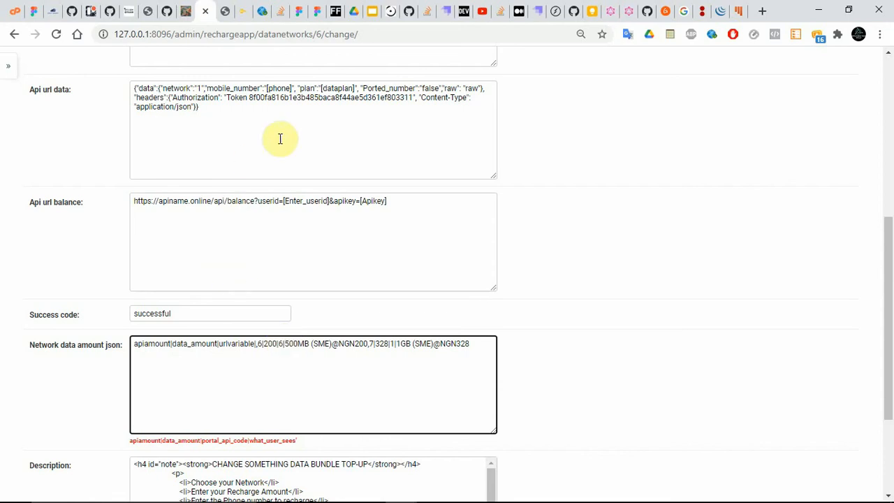
Compare the dataplan placeholder in Api url data with the apiamount, data_amount and urlvariable fields of Network data amount json.
{"action": "left_click", "coordinate": [334, 90]}
{"action": "double_click", "coordinate": [334, 90]}
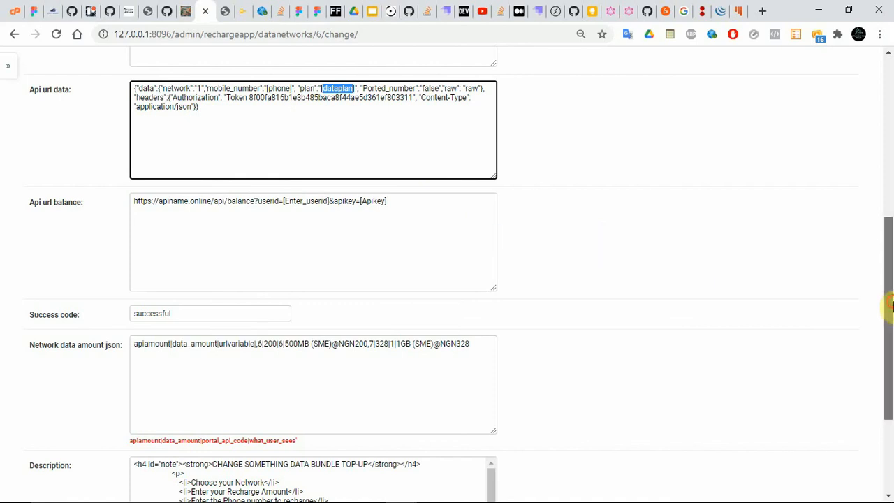
{"action": "left_click_drag", "start_coordinate": [890, 310], "coordinate": [890, 373]}
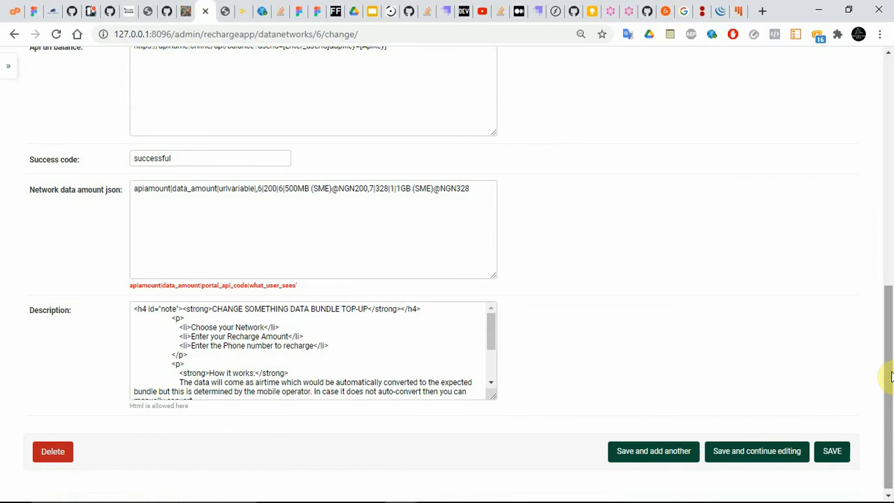
{"action": "left_click", "coordinate": [147, 190]}
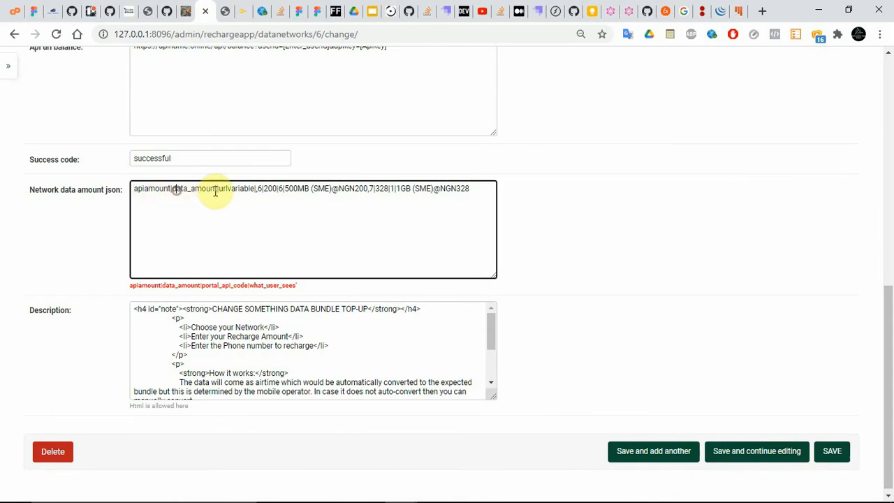
{"action": "left_click", "coordinate": [255, 190]}
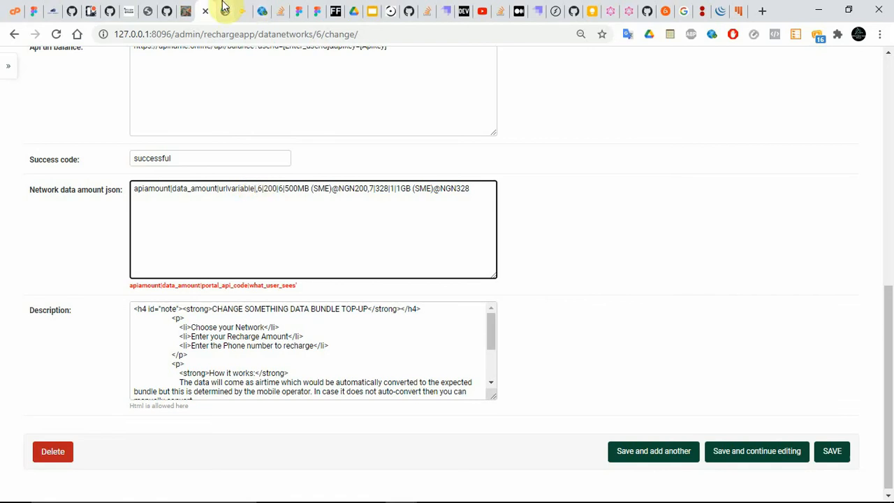
Switch to the customer Data TopUp page and open the purchase form for the MTN SME network.
{"action": "left_click", "coordinate": [183, 6]}
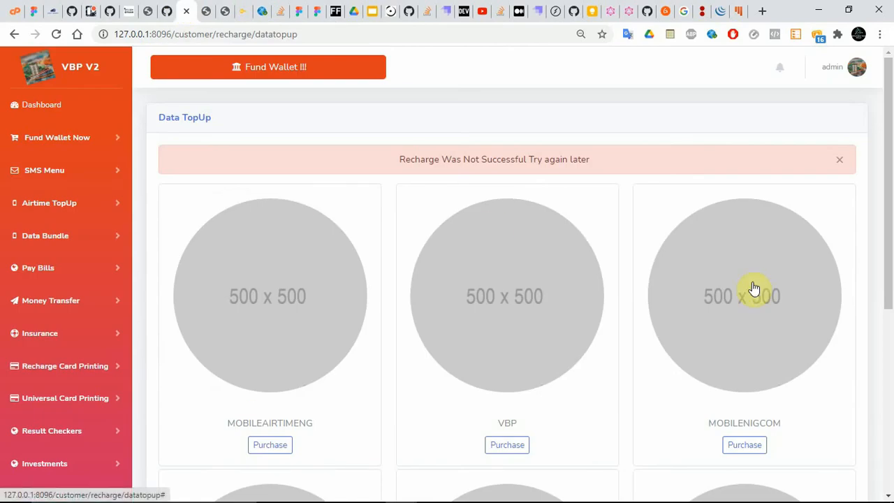
{"action": "scroll", "coordinate": [891, 316], "scroll_direction": "down", "scroll_amount": 5}
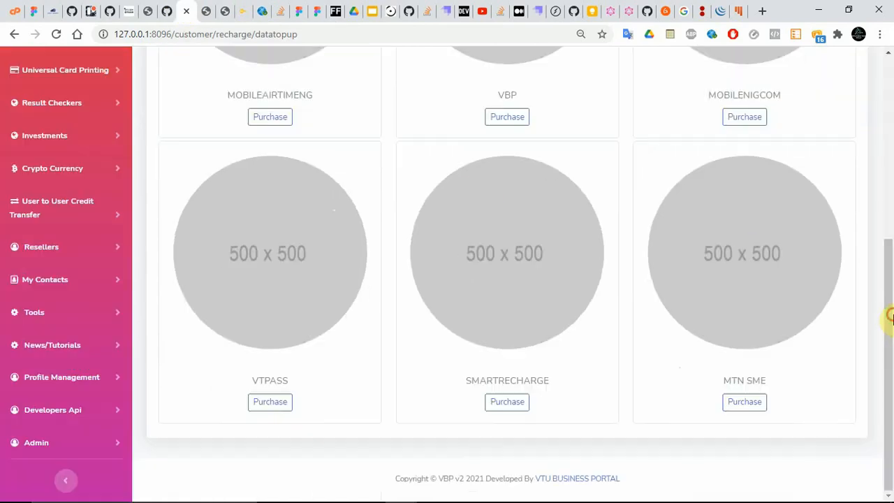
{"action": "left_click", "coordinate": [742, 406]}
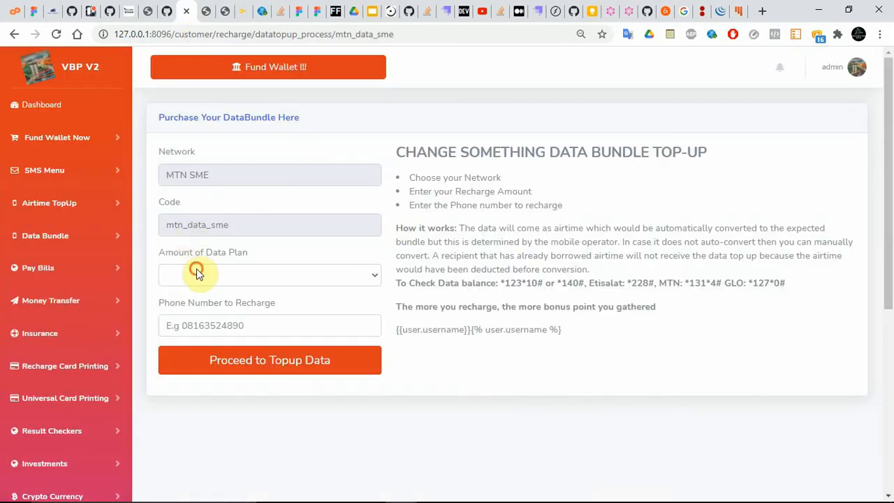
Review the plan options offered under Amount of Data Plan for MTN SME without selecting one.
{"action": "left_click", "coordinate": [196, 273]}
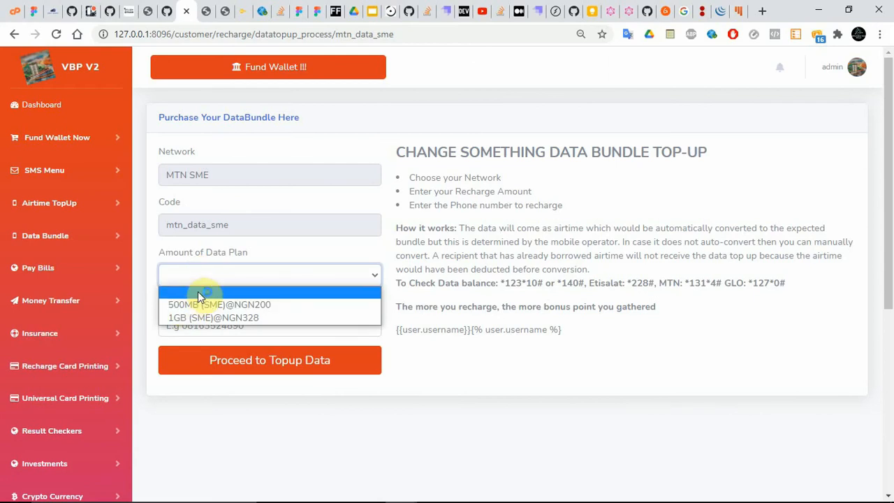
{"action": "left_click", "coordinate": [411, 268]}
{"action": "left_click", "coordinate": [327, 274]}
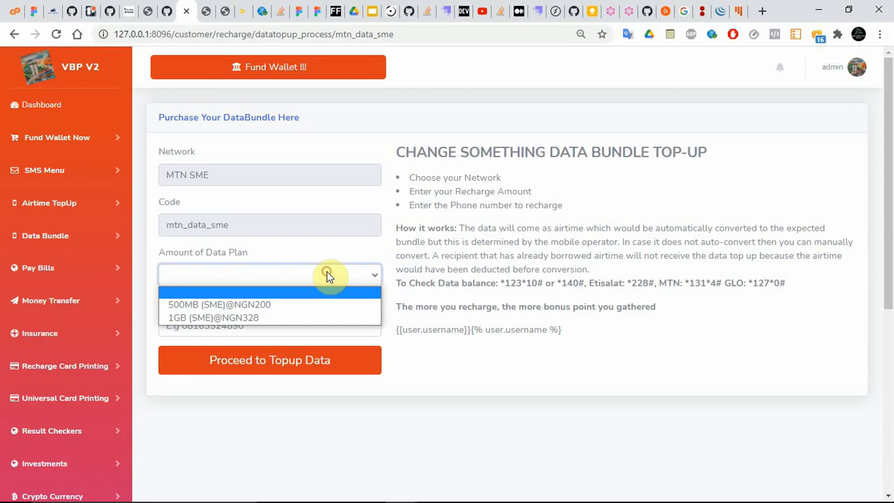
{"action": "left_click", "coordinate": [370, 278]}
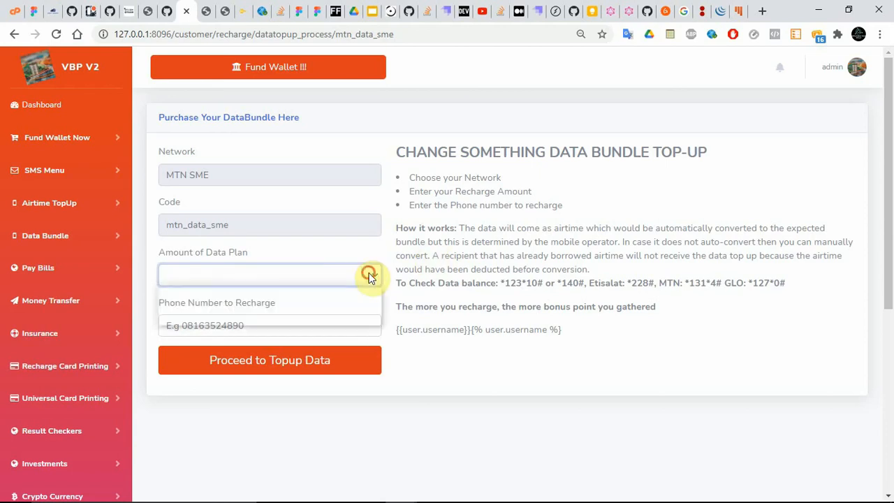
{"action": "left_click", "coordinate": [368, 274]}
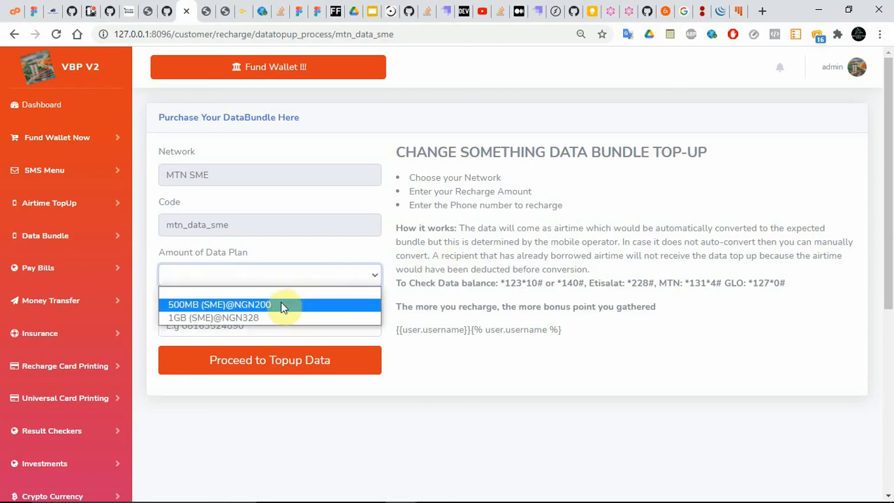
{"action": "left_click", "coordinate": [519, 267]}
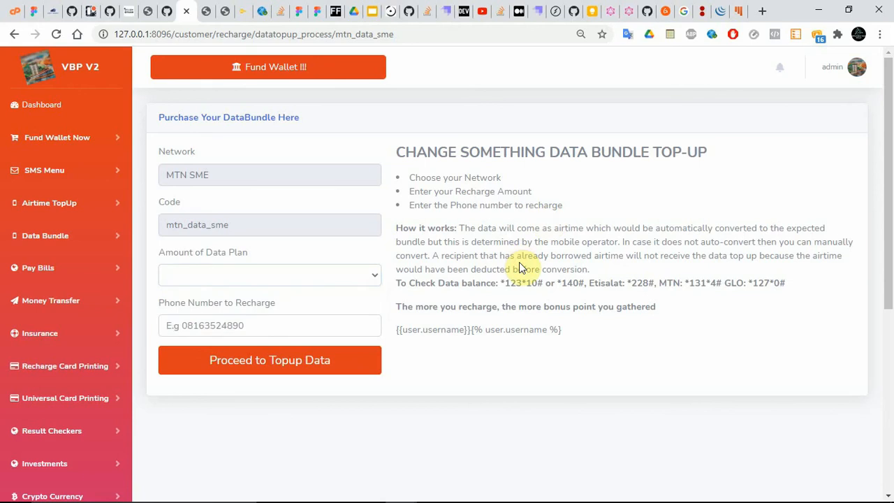